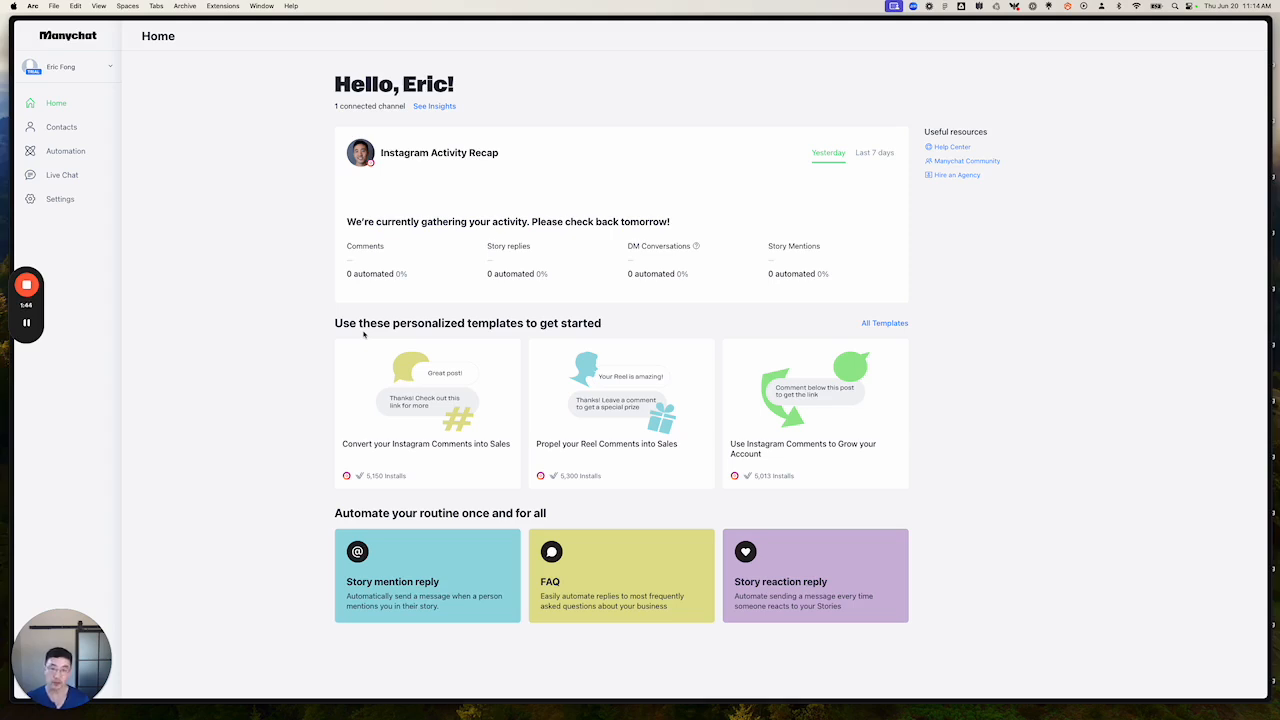
# Look at the Contacts page and the fields of the new contact form without creating a contact
pyautogui.click(62, 129)
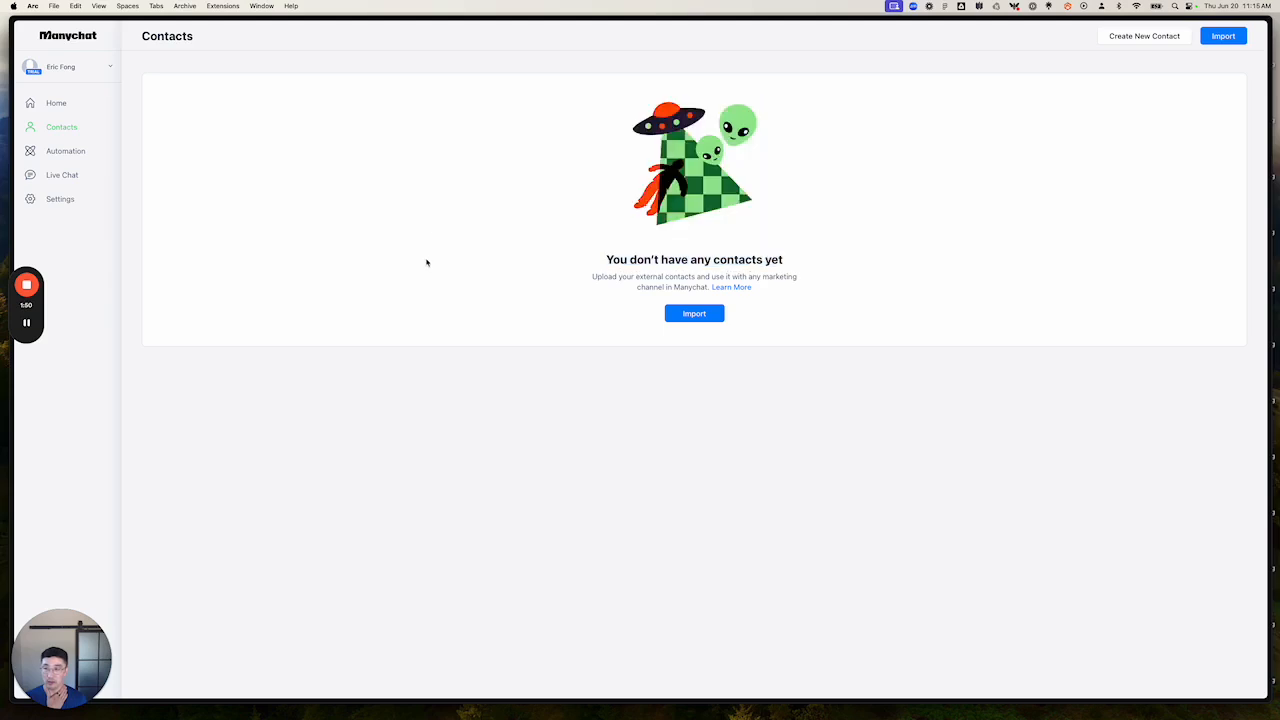
pyautogui.click(1121, 36)
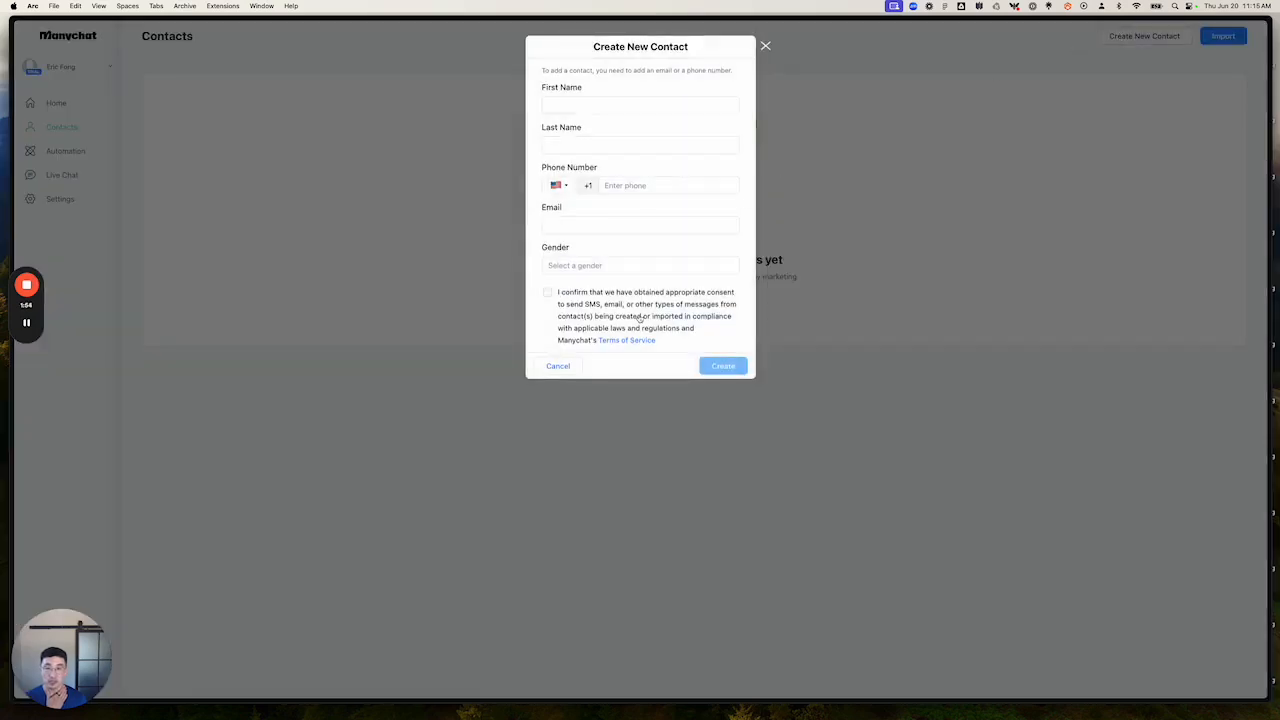
pyautogui.click(766, 48)
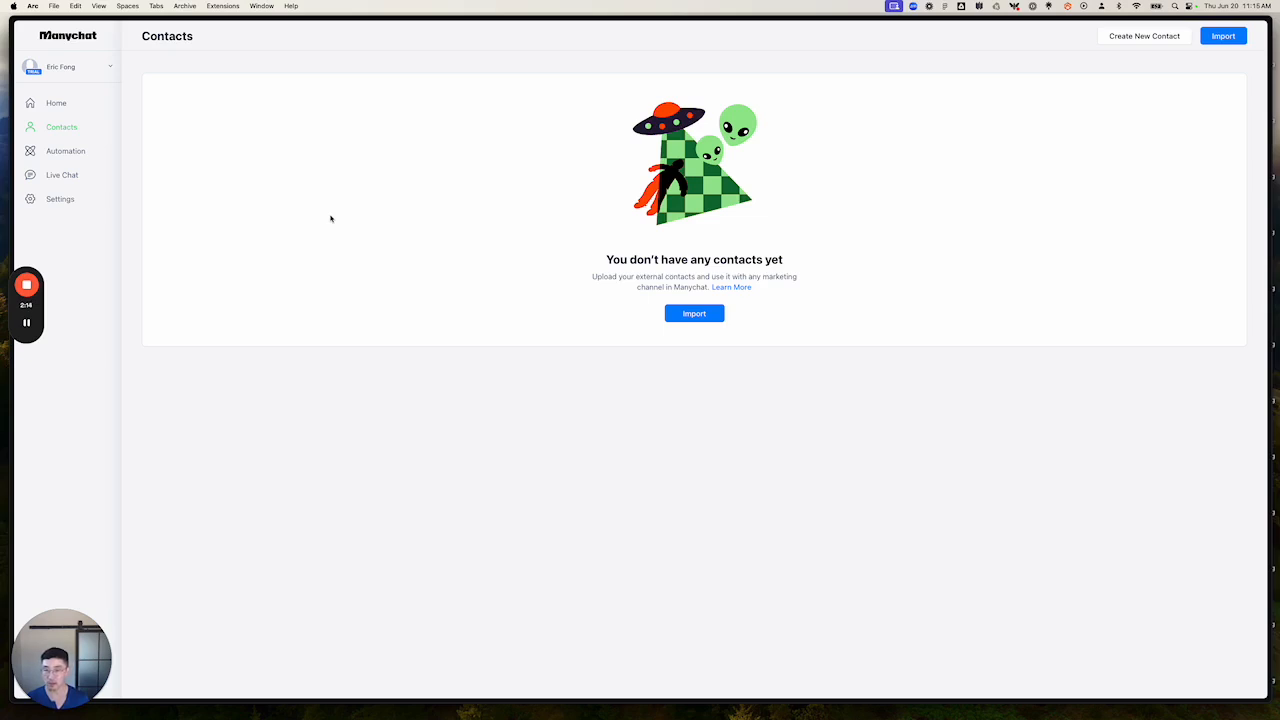
# Look over the Automation and Live Chat pages and the connected Instagram profile, returning to the Home page
pyautogui.click(64, 151)
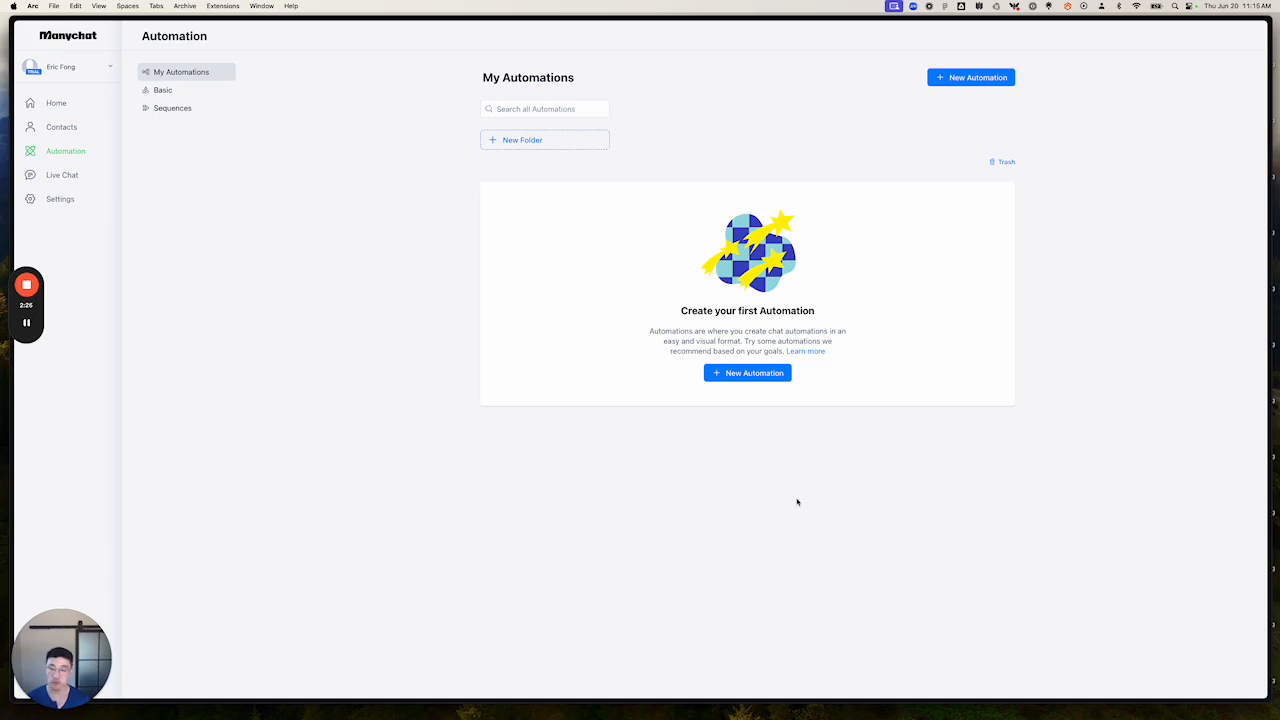
pyautogui.click(70, 178)
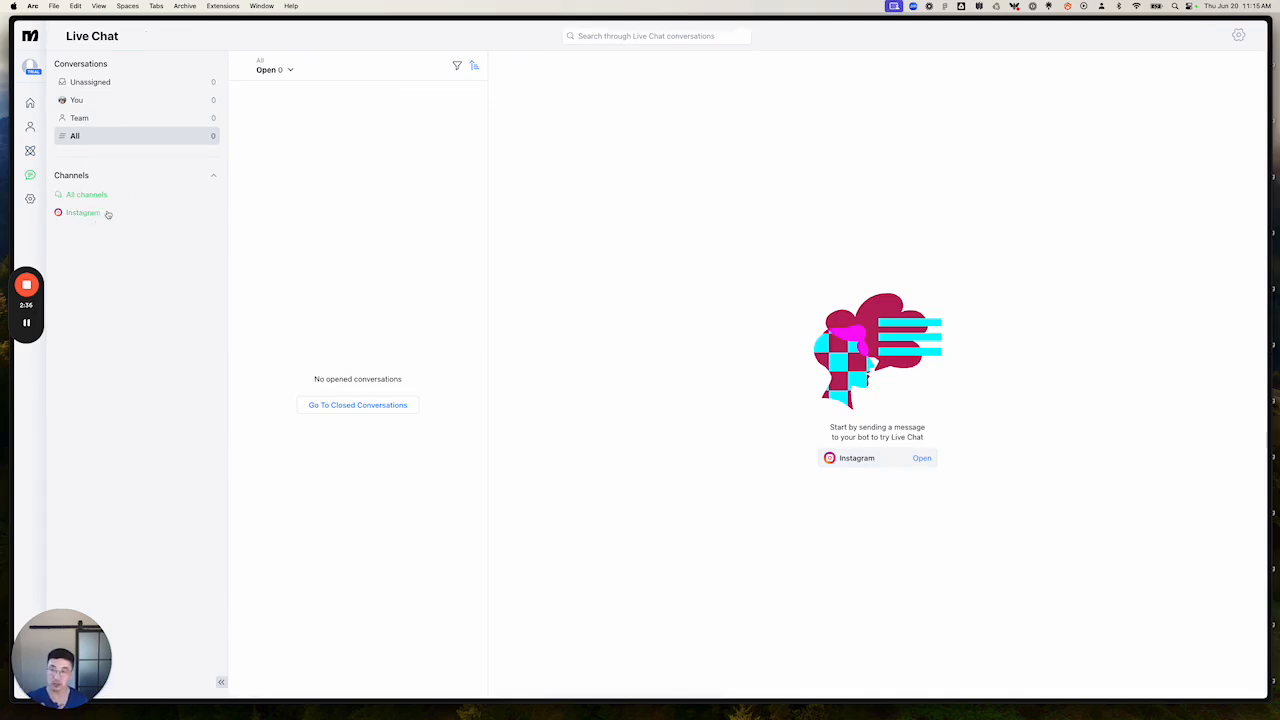
pyautogui.click(922, 458)
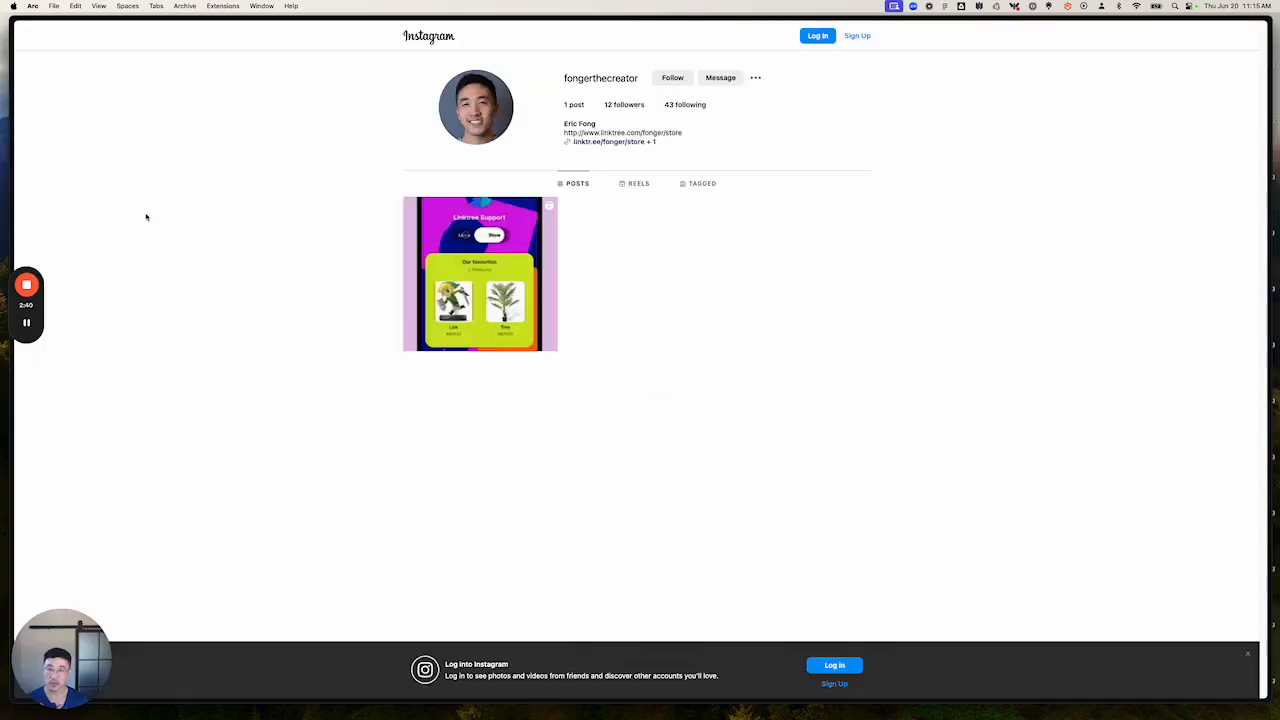
pyautogui.moveTo(2, 213)
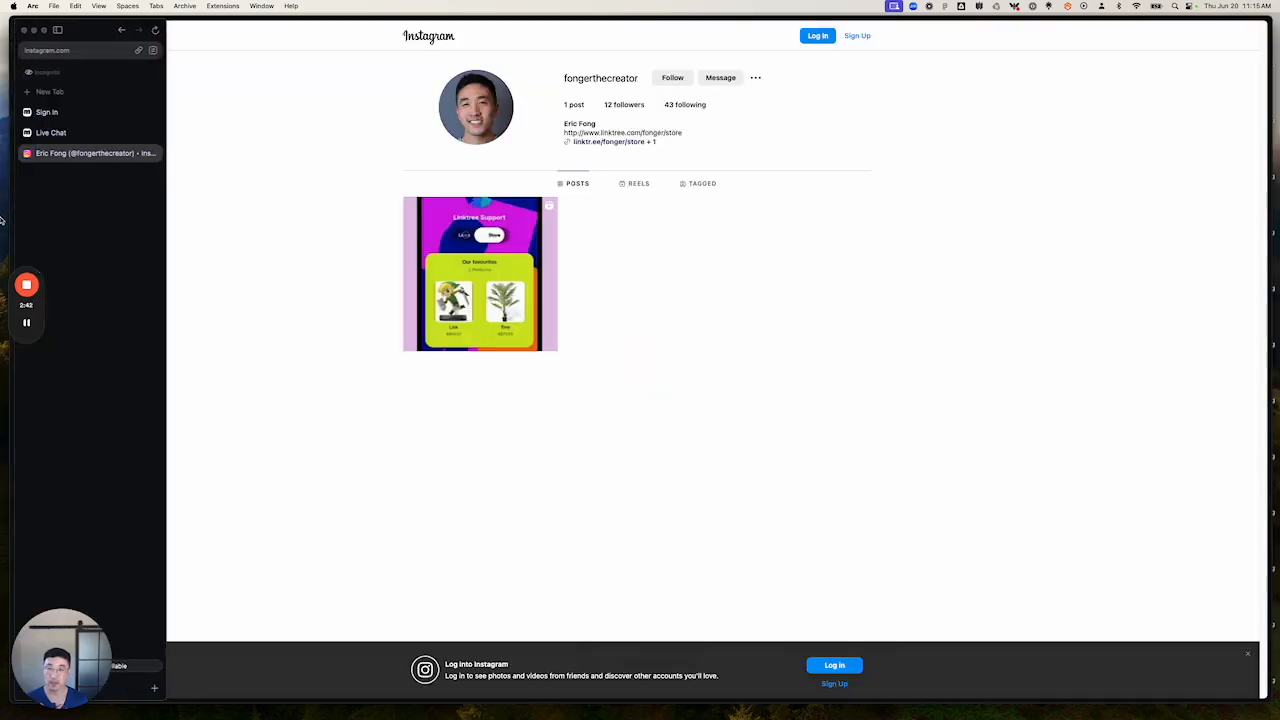
pyautogui.click(93, 135)
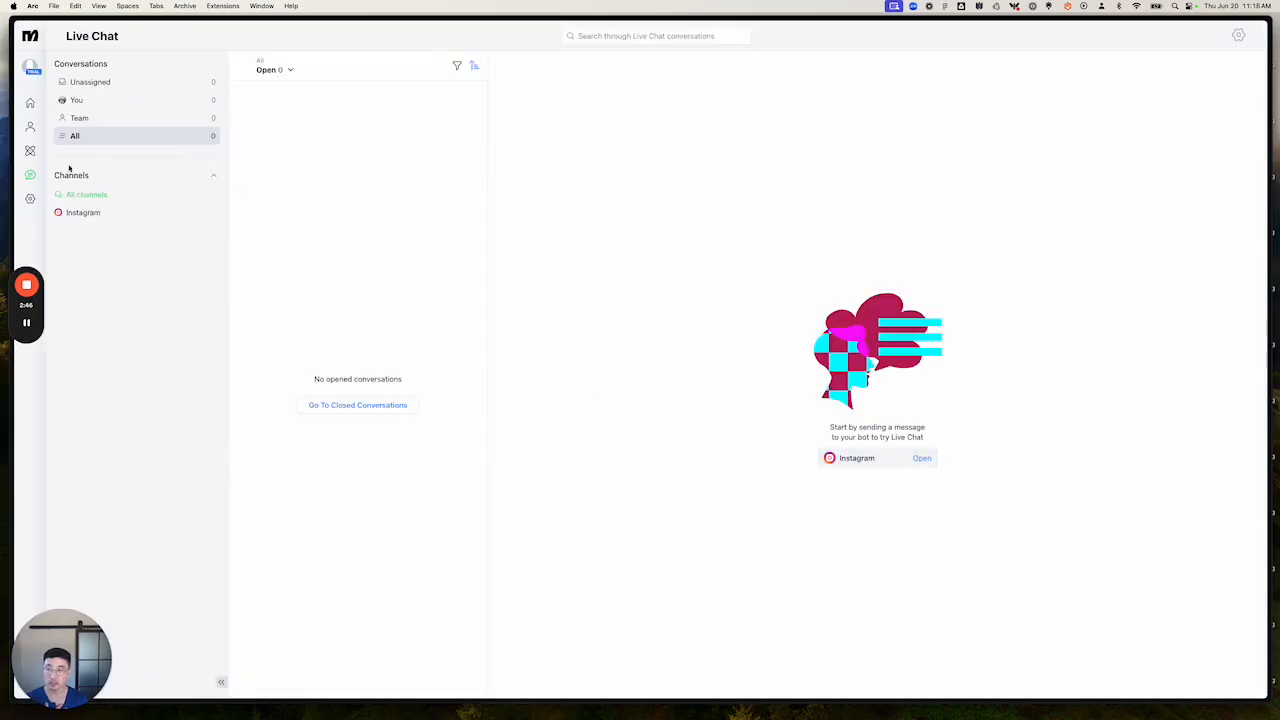
pyautogui.click(30, 150)
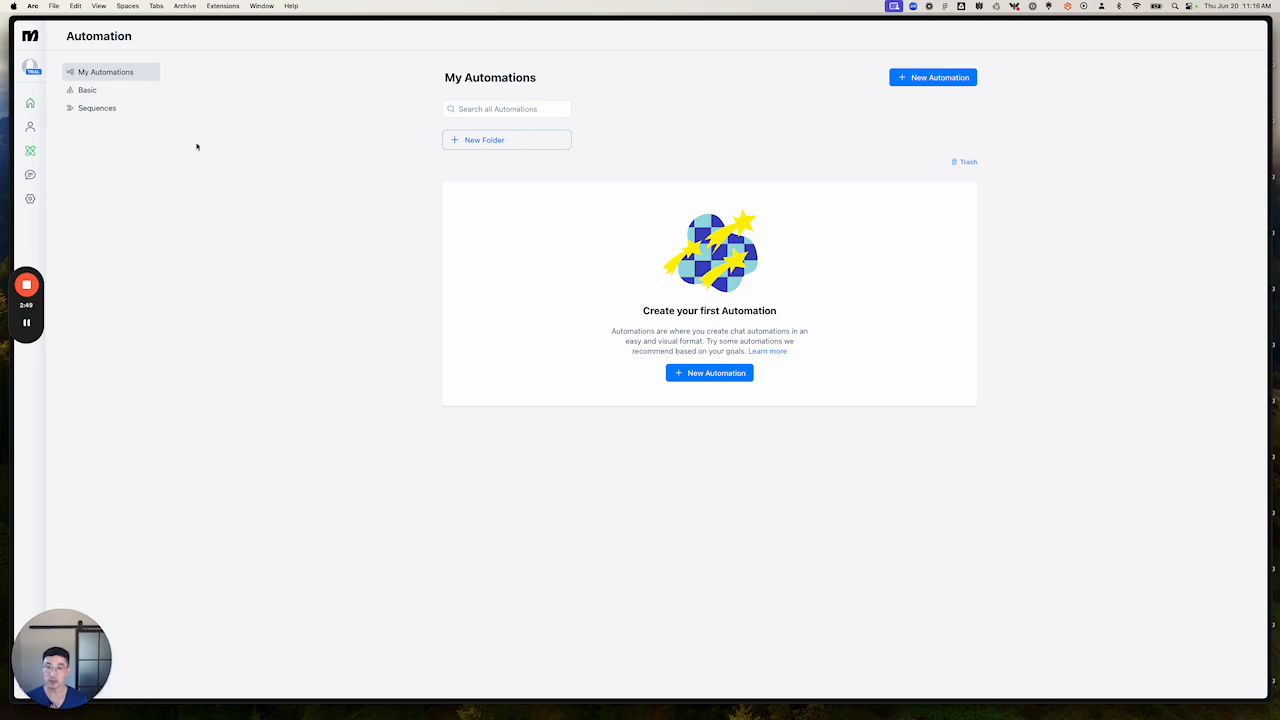
pyautogui.click(30, 103)
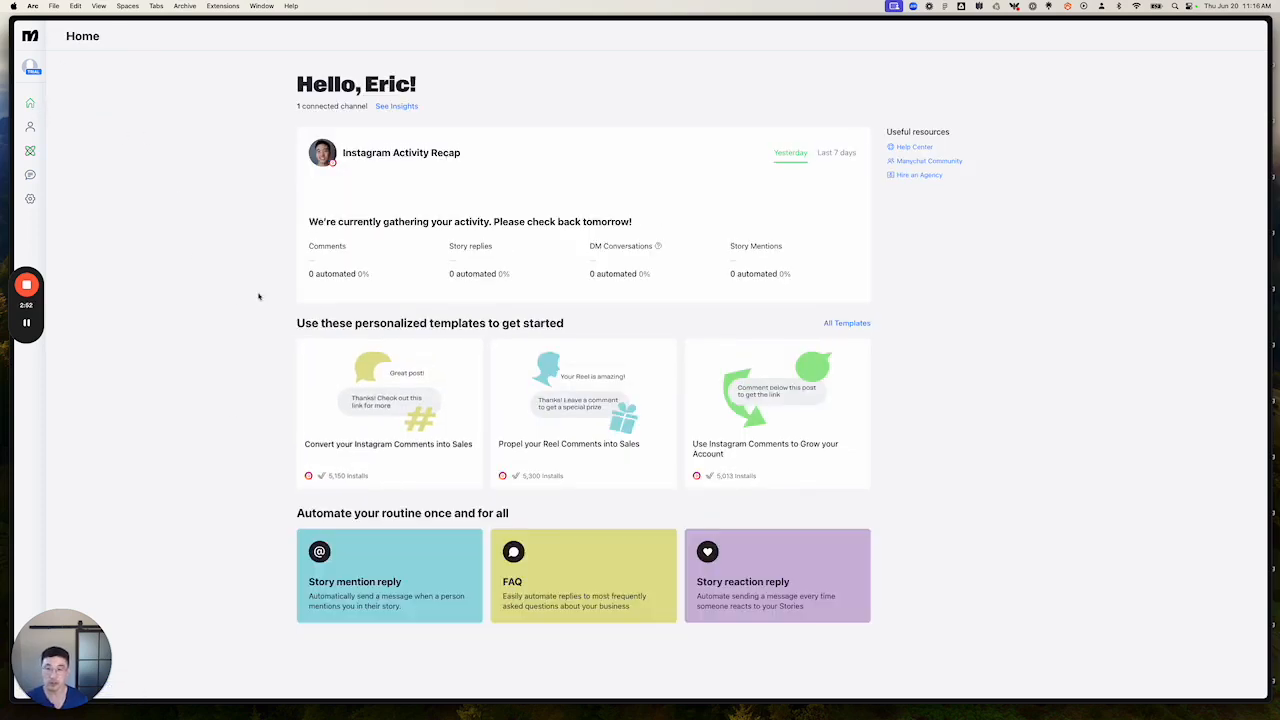
# Browse all ready-to-go templates and set up an automation from "Convert your Instagram Comments into Sales"
pyautogui.click(847, 324)
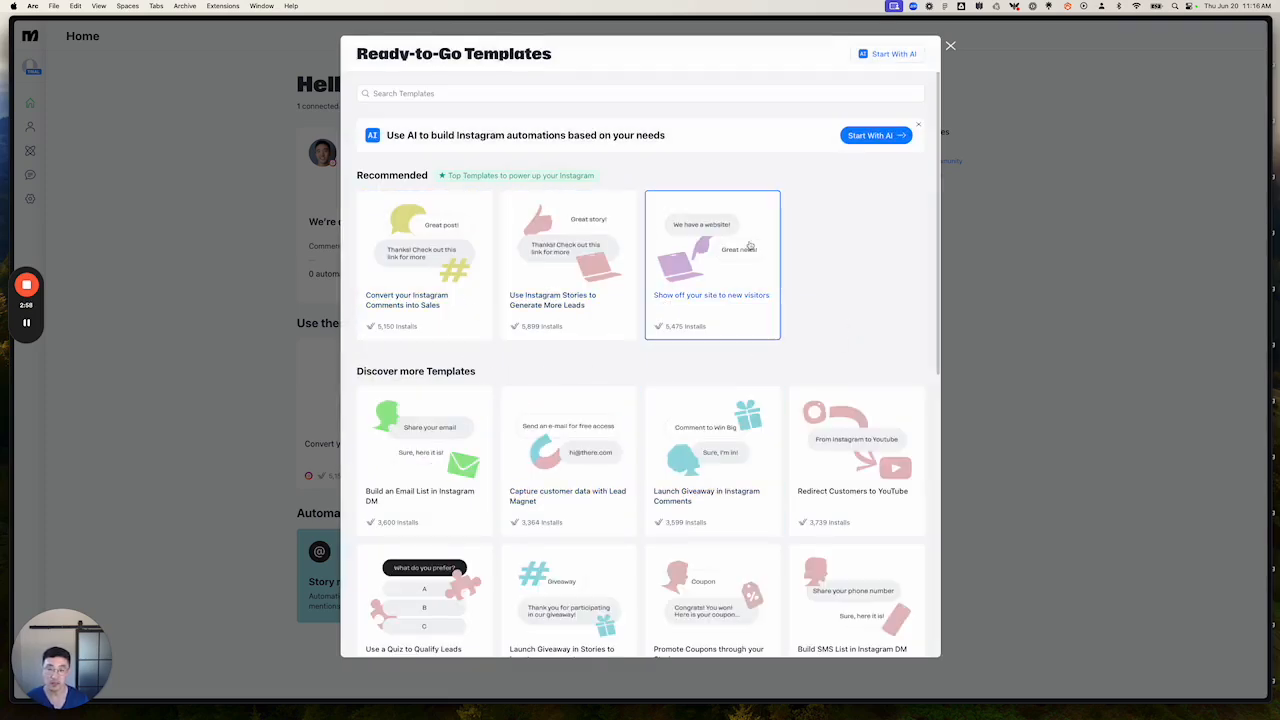
pyautogui.scroll(-5, 789, 343)
pyautogui.scroll(5, 686, 501)
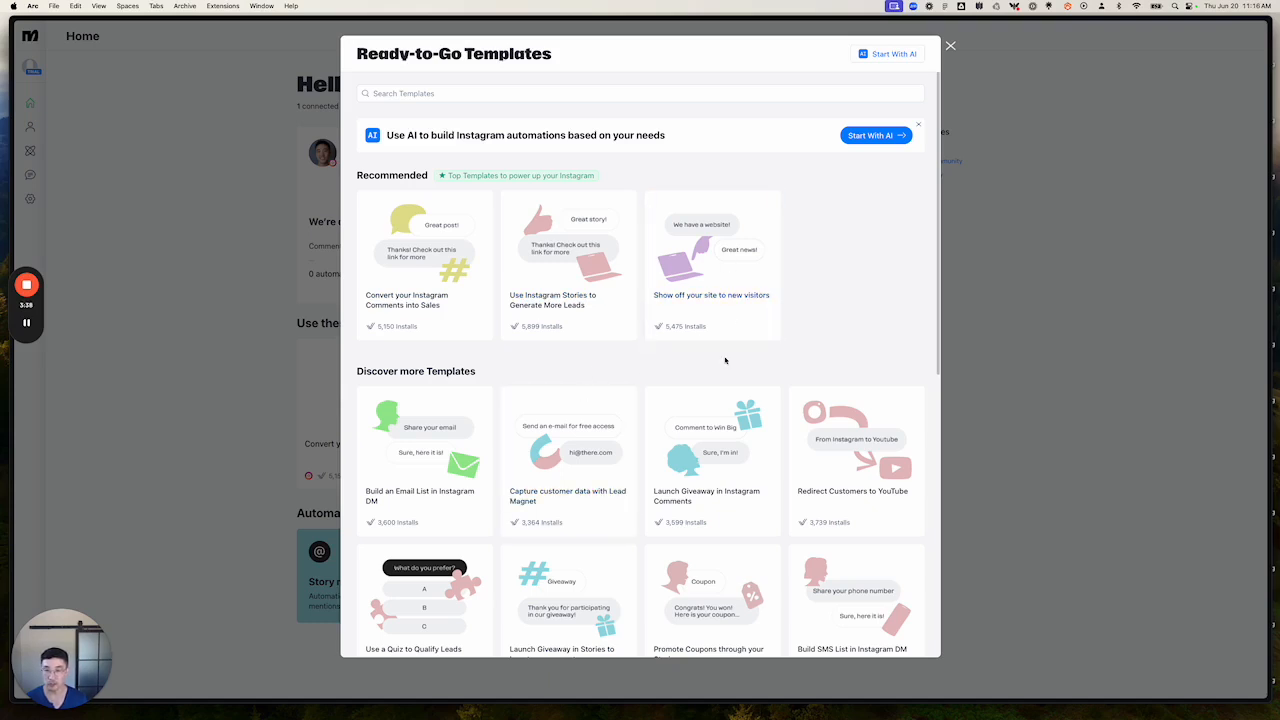
pyautogui.click(423, 316)
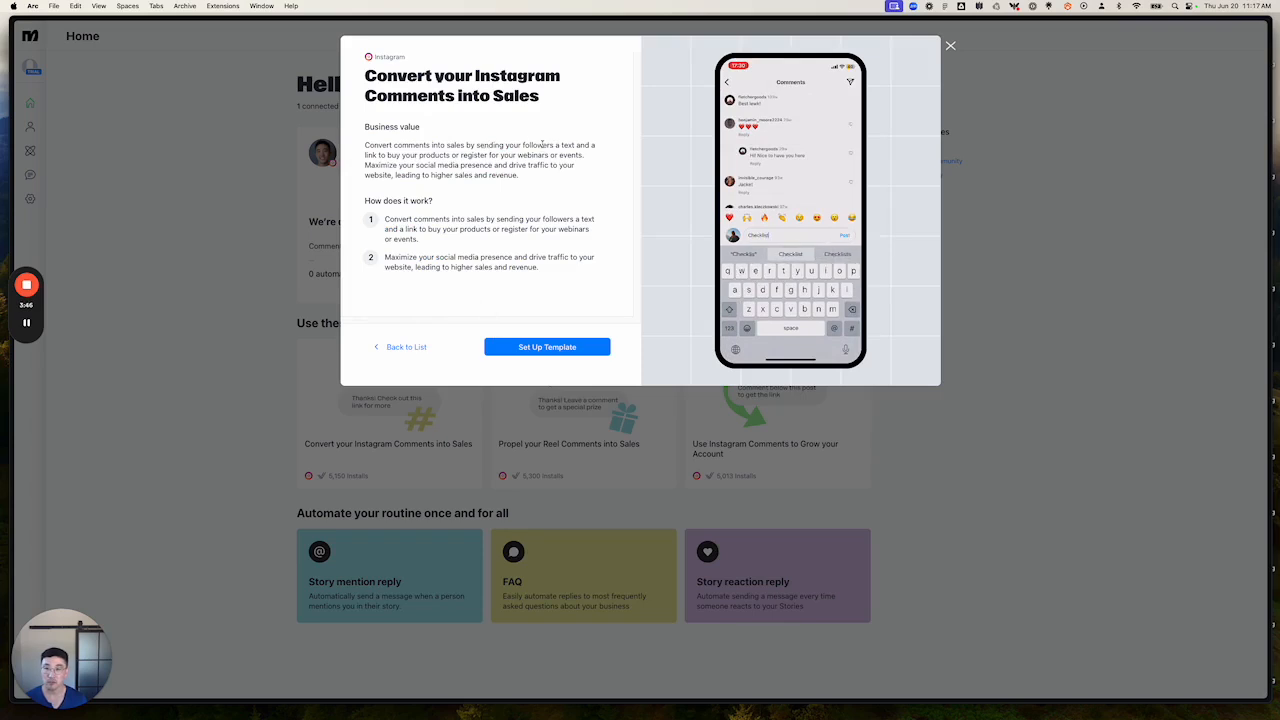
pyautogui.moveTo(537, 145); pyautogui.dragTo(540, 156)
pyautogui.click(540, 156)
pyautogui.moveTo(433, 145); pyautogui.dragTo(441, 167)
pyautogui.click(441, 169)
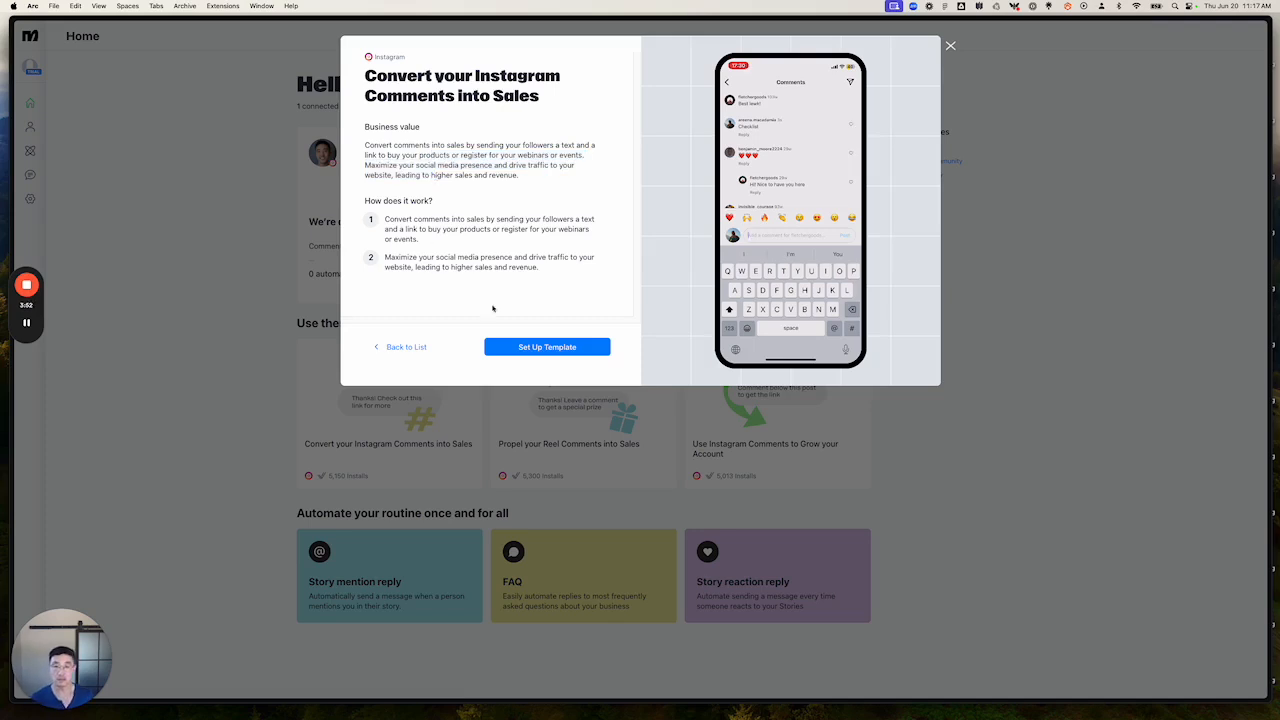
pyautogui.click(506, 348)
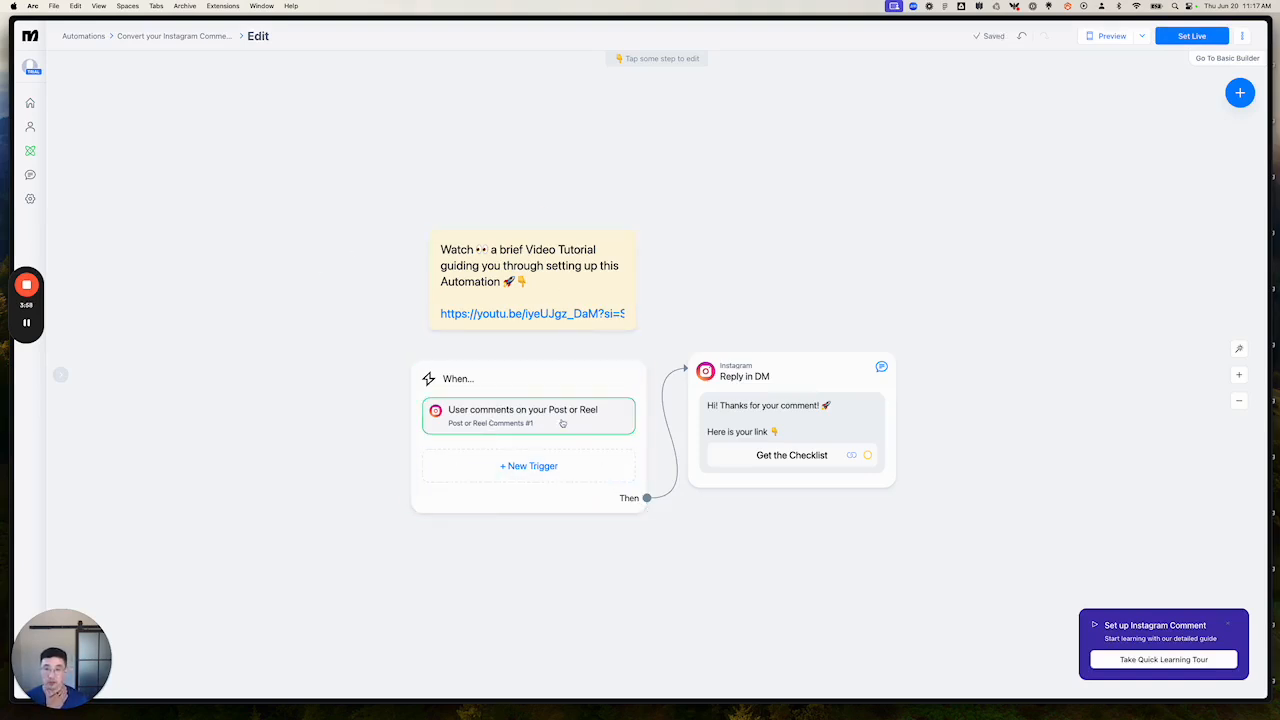
# Add a second trigger for user comments on a Post or Reel, limited to the account's existing Linktree Support post
pyautogui.click(528, 468)
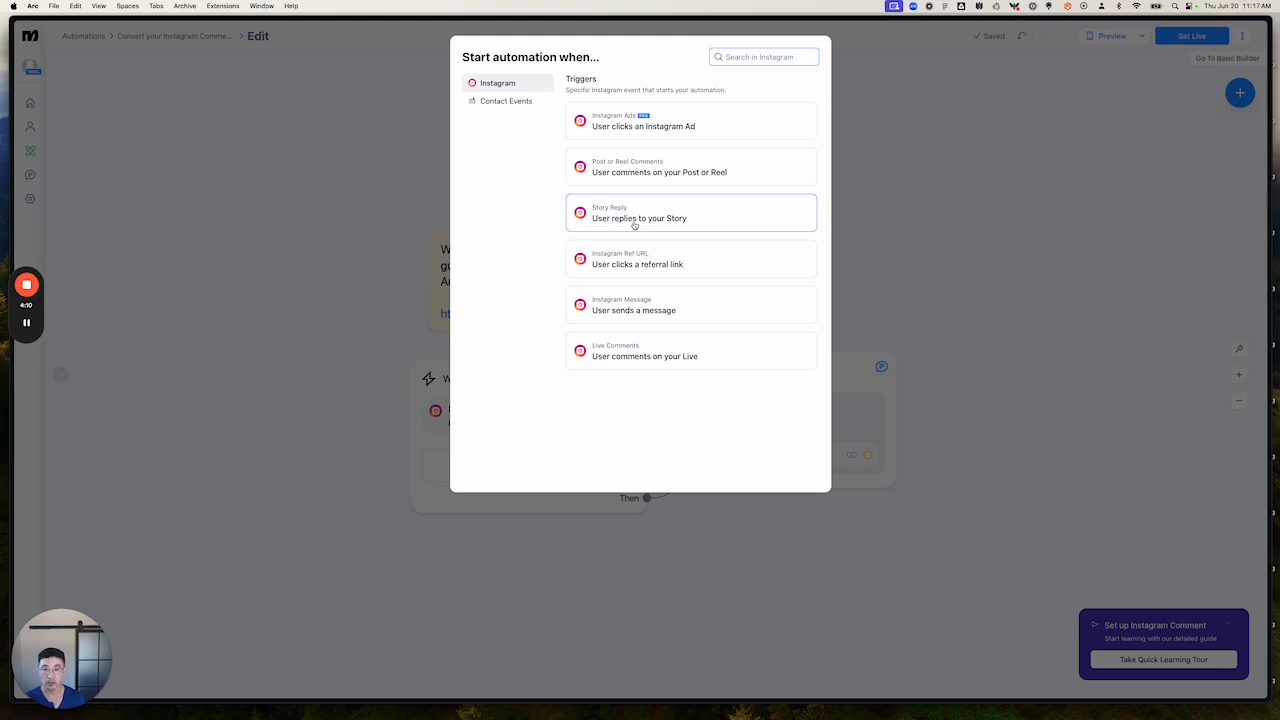
pyautogui.click(663, 177)
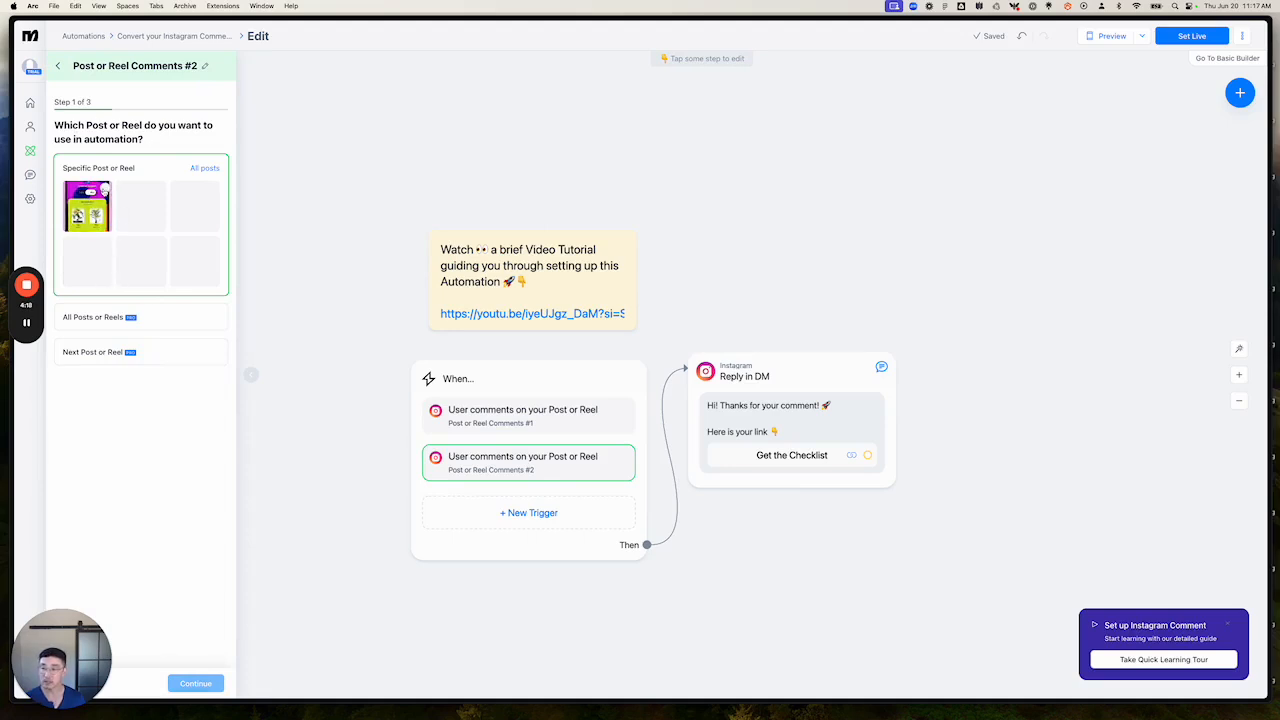
pyautogui.click(105, 190)
pyautogui.moveTo(146, 171)
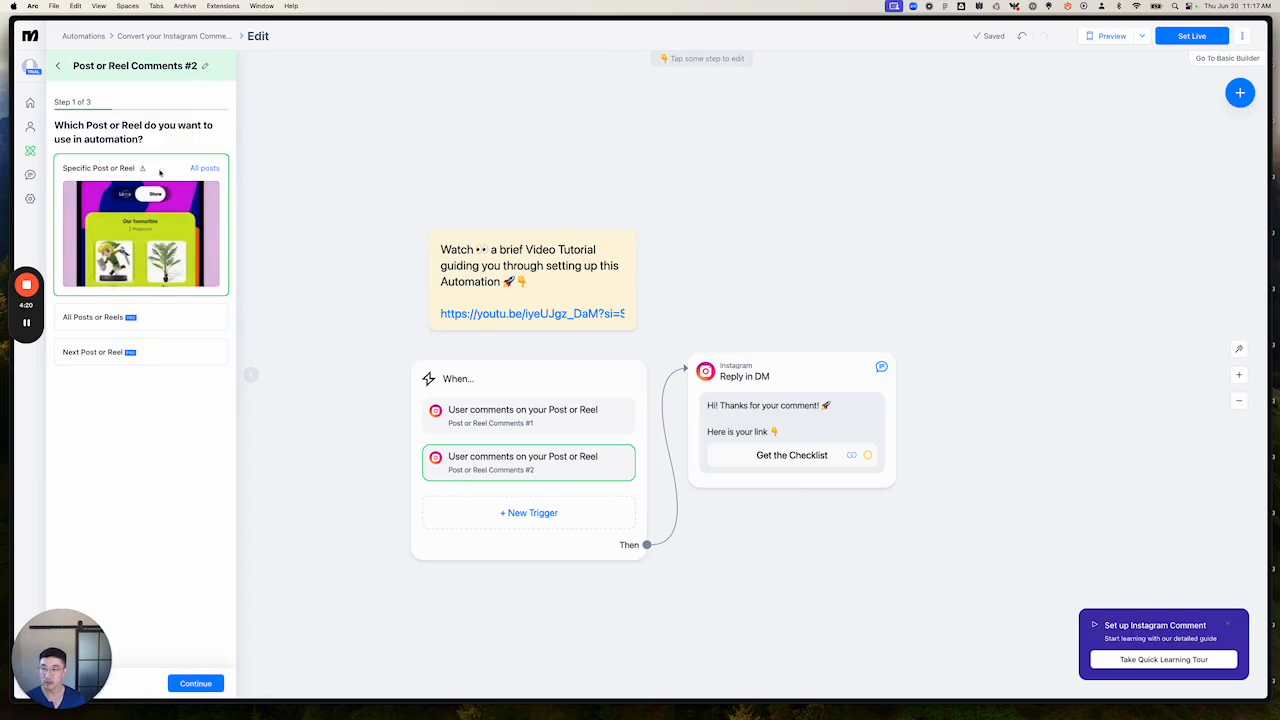
pyautogui.click(195, 683)
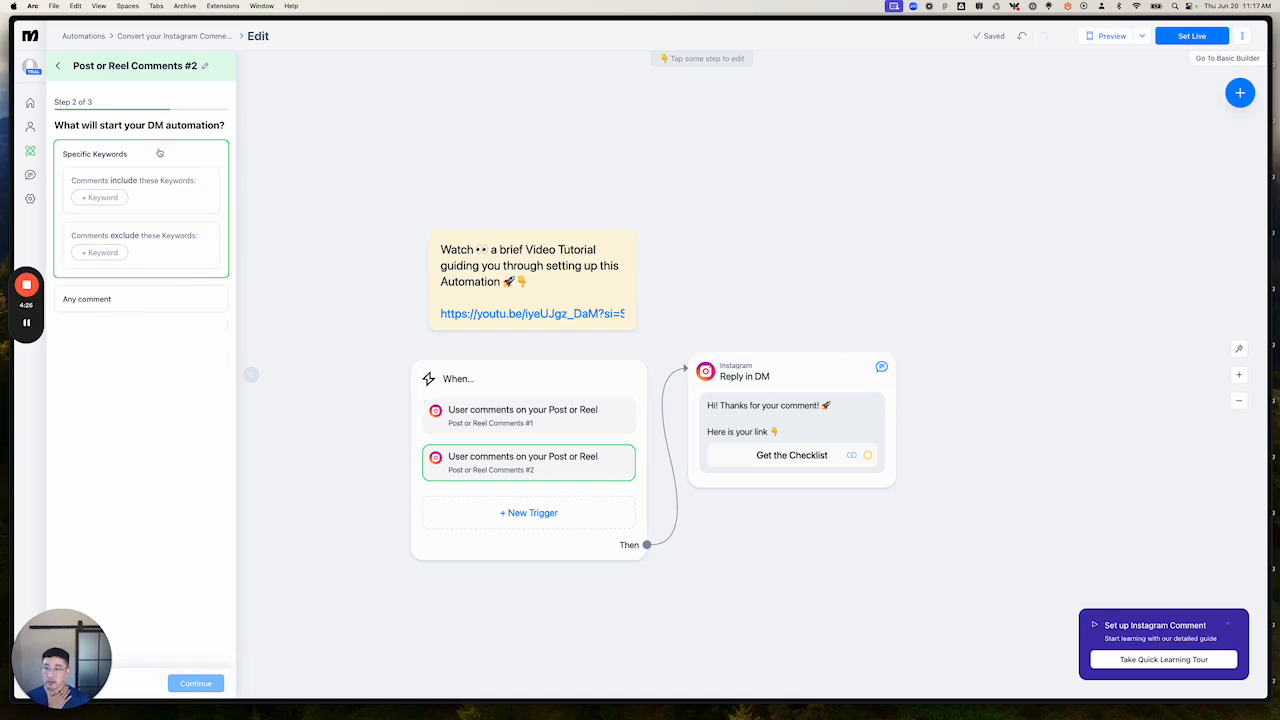
# Make the trigger respond to comments that include the keywords "find", "shirt" and "#dmme"
pyautogui.click(104, 198)
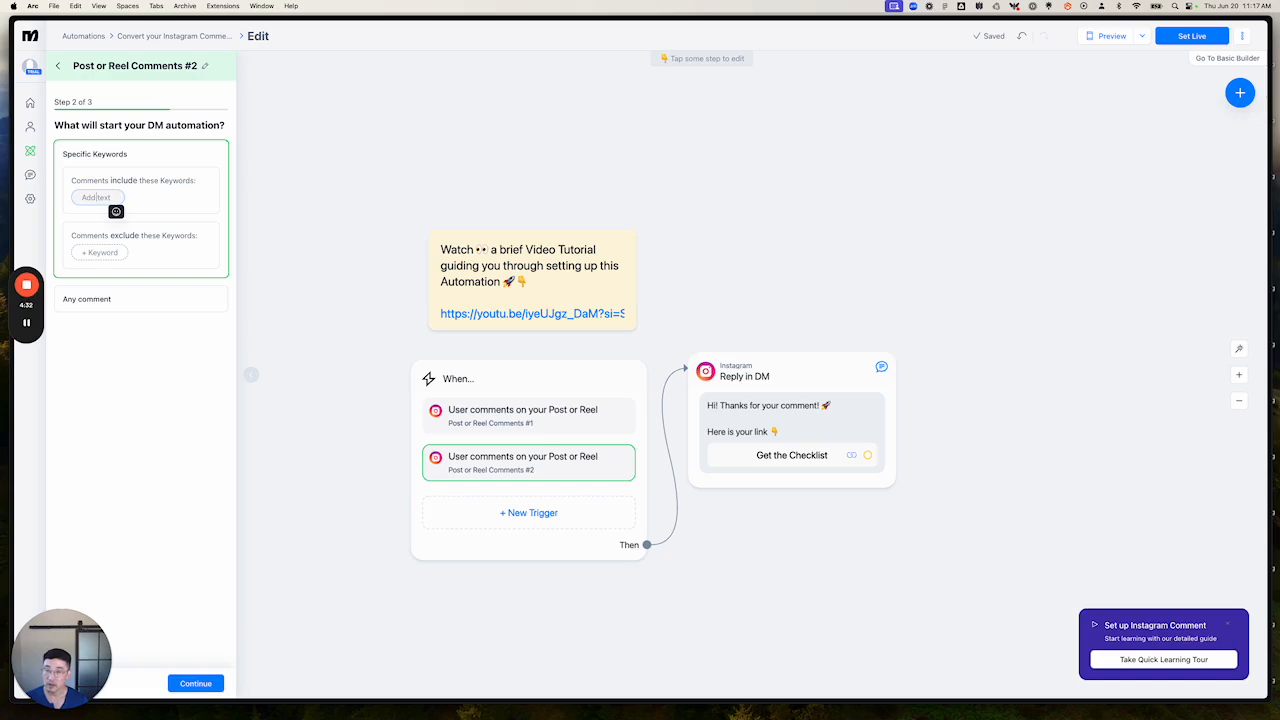
pyautogui.write('find')
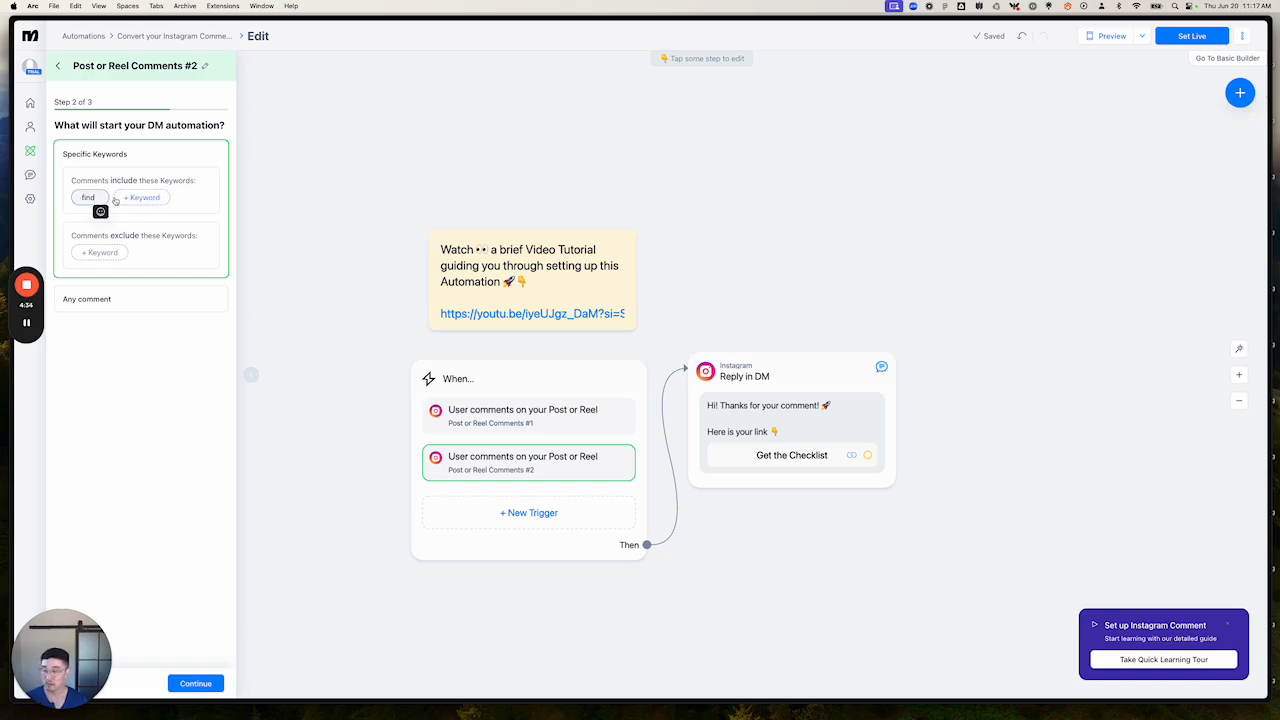
pyautogui.click(156, 405)
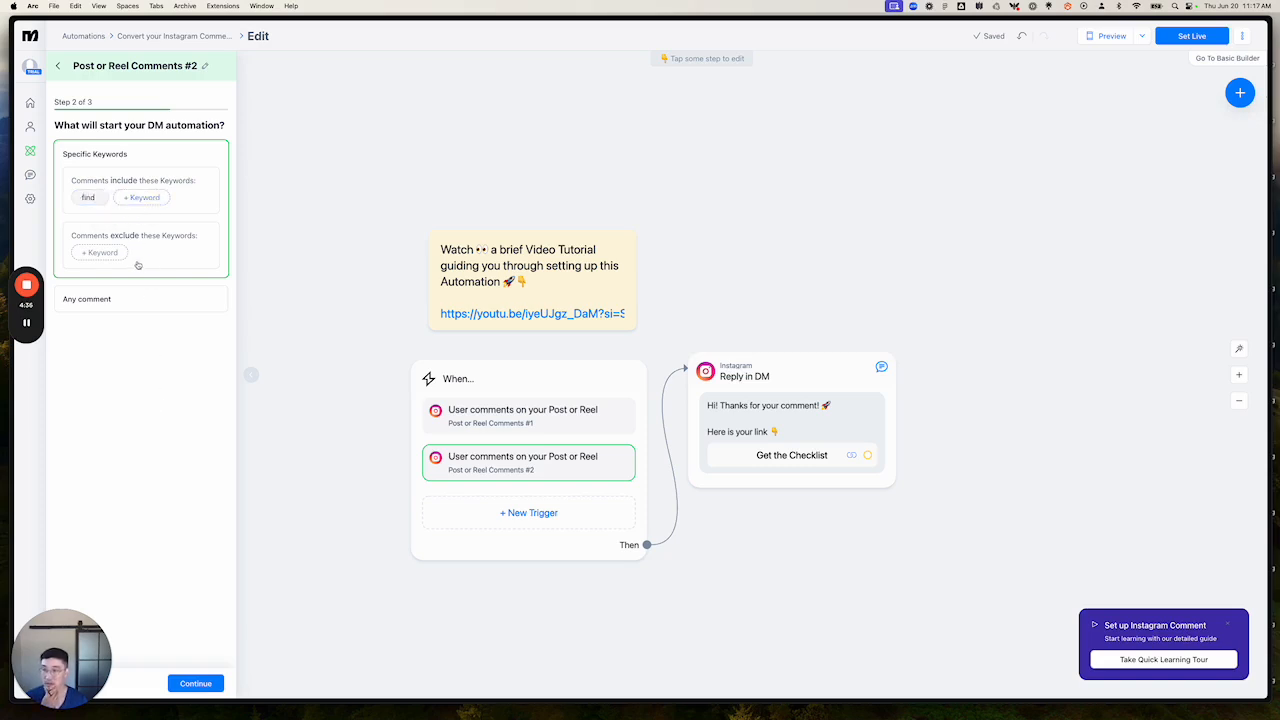
pyautogui.click(146, 202)
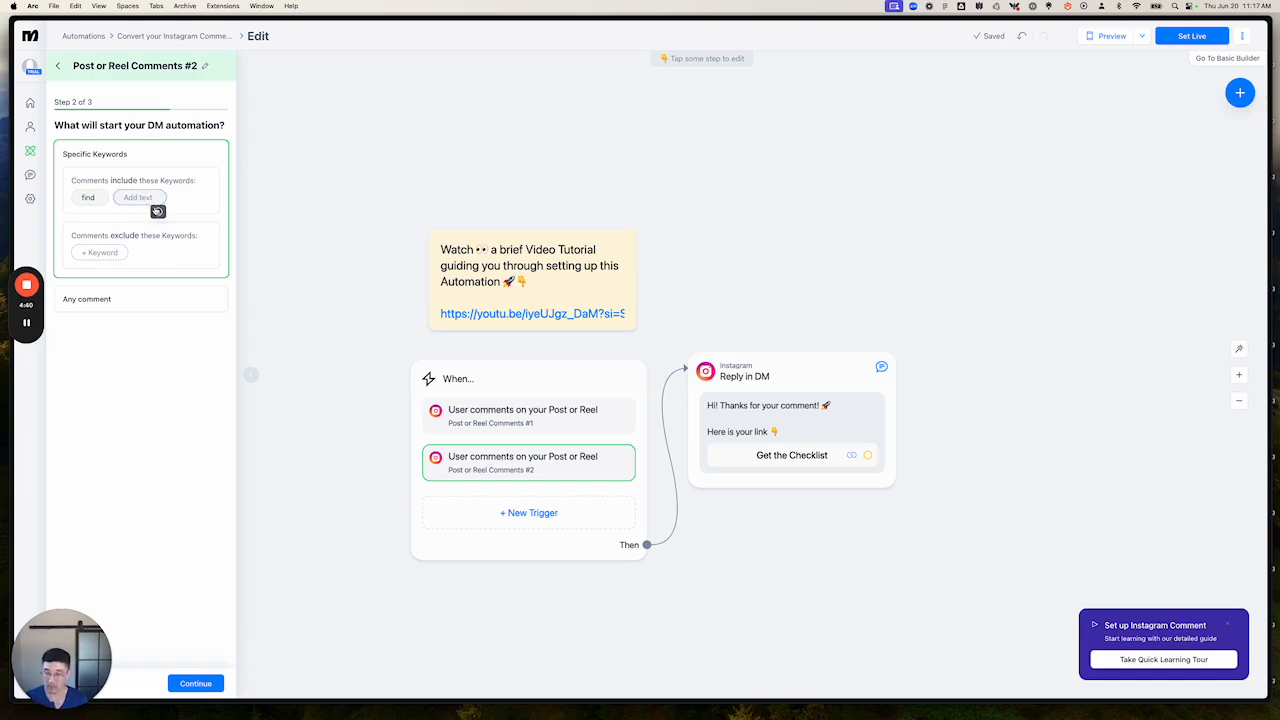
pyautogui.write('shirt')
pyautogui.click(151, 410)
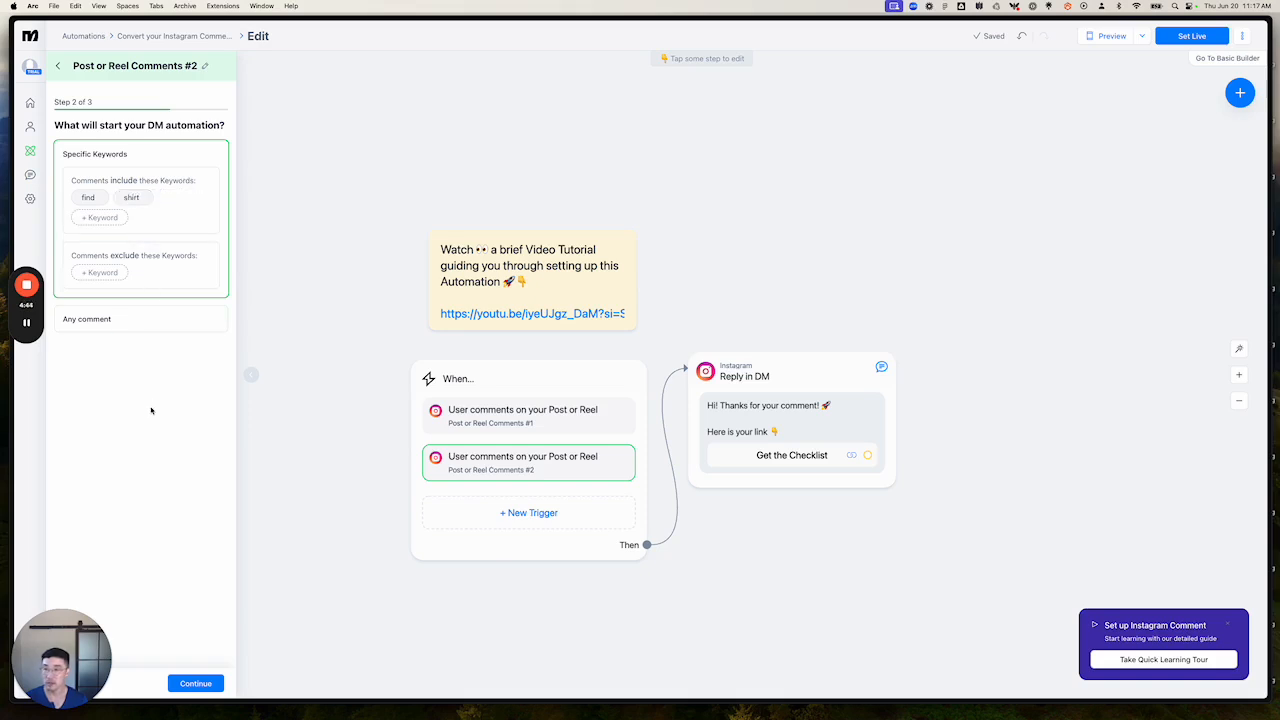
pyautogui.click(98, 218)
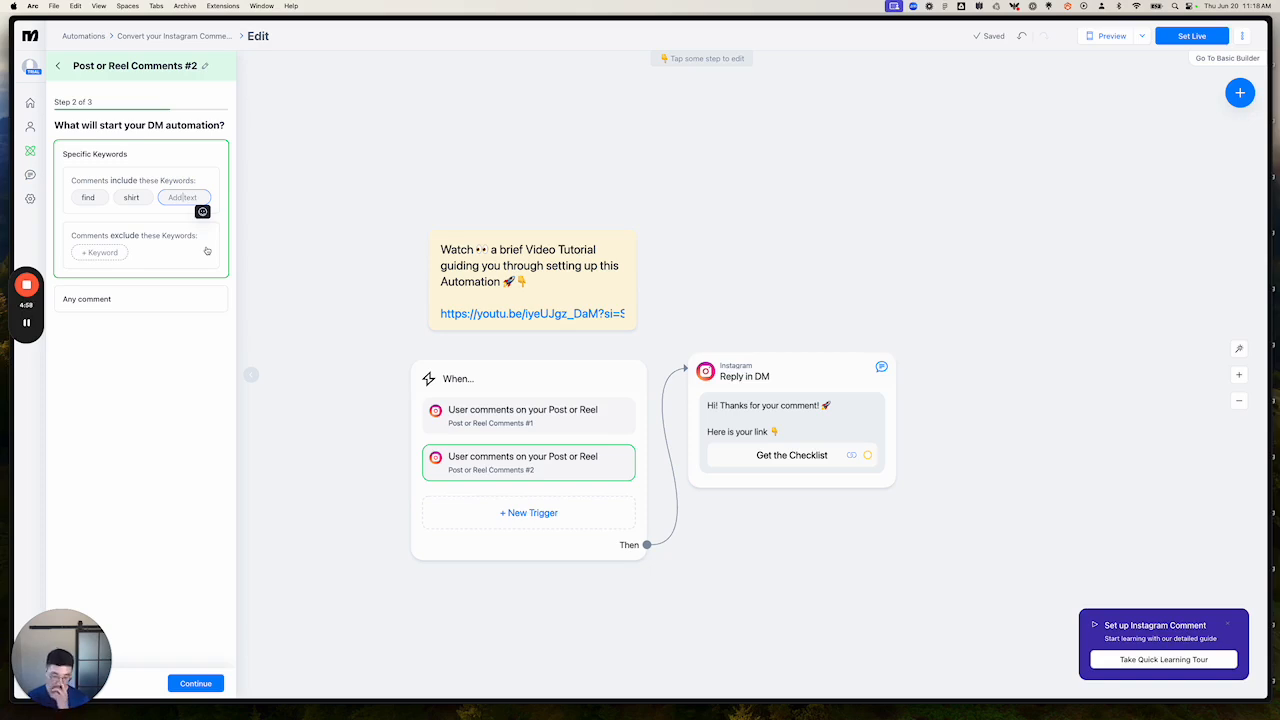
pyautogui.write('#dmme')
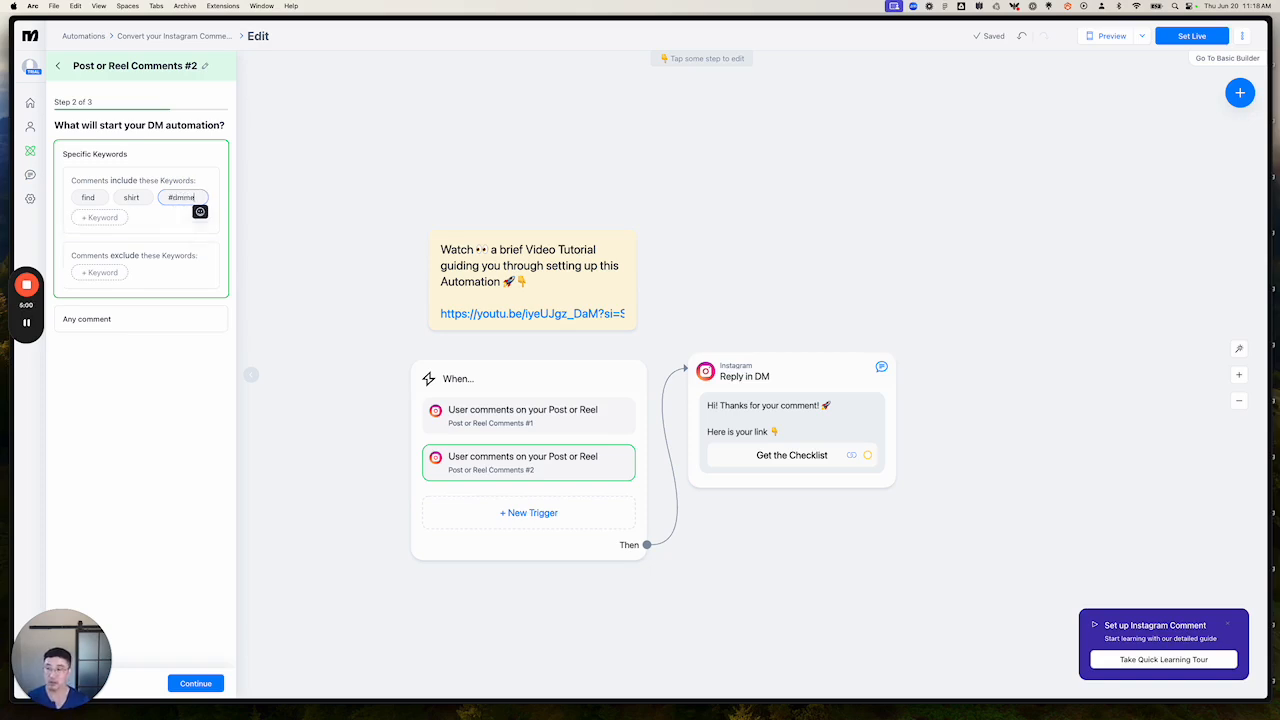
pyautogui.press('Return')
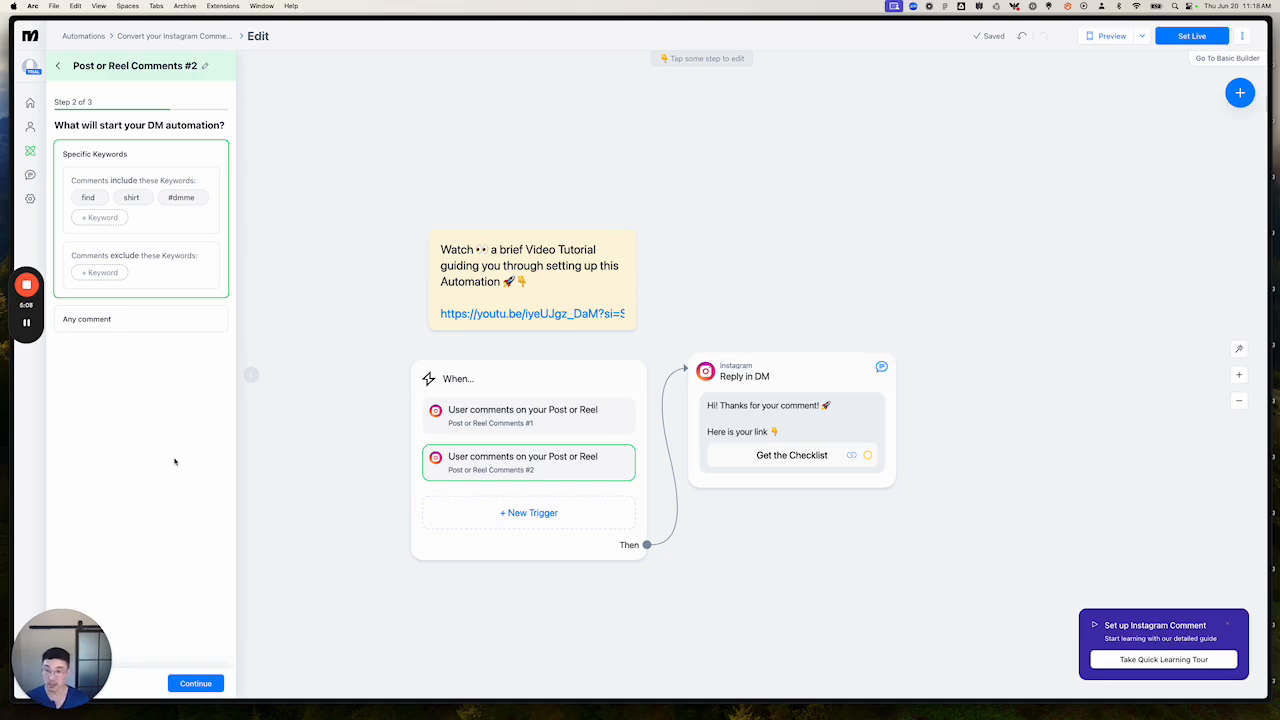
pyautogui.click(197, 683)
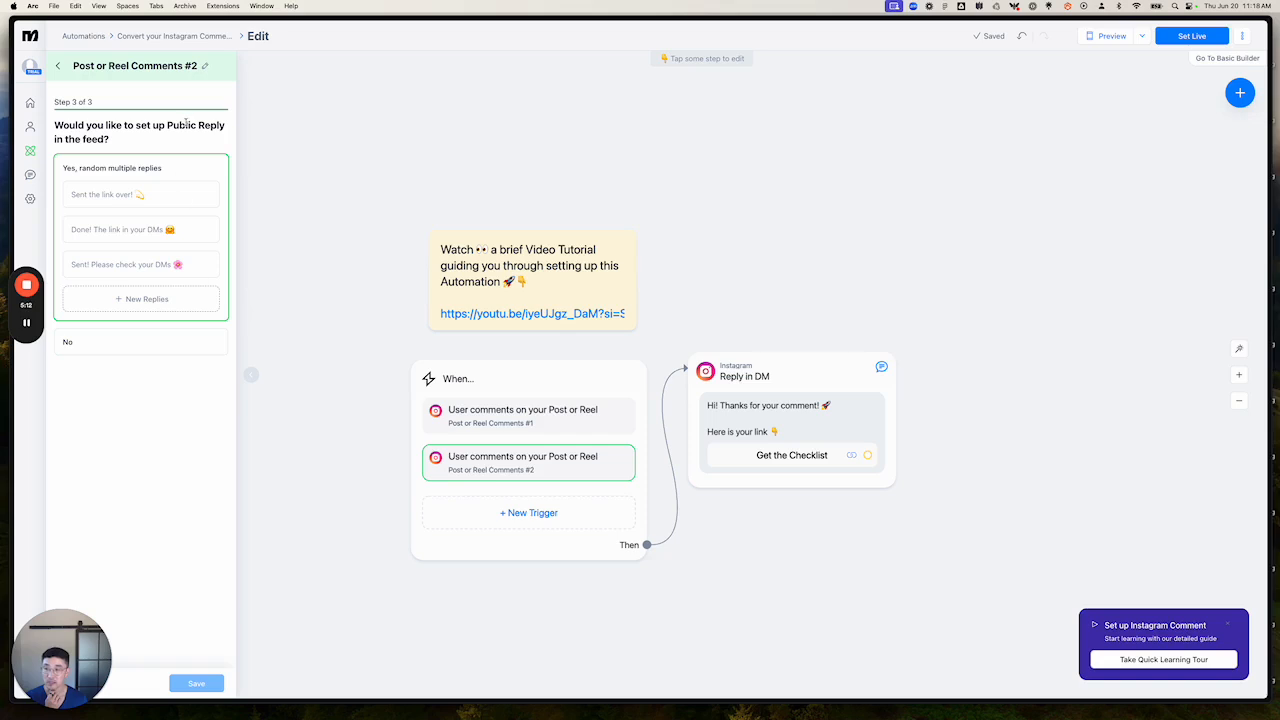
pyautogui.moveTo(179, 139); pyautogui.dragTo(128, 125)
pyautogui.click(128, 126)
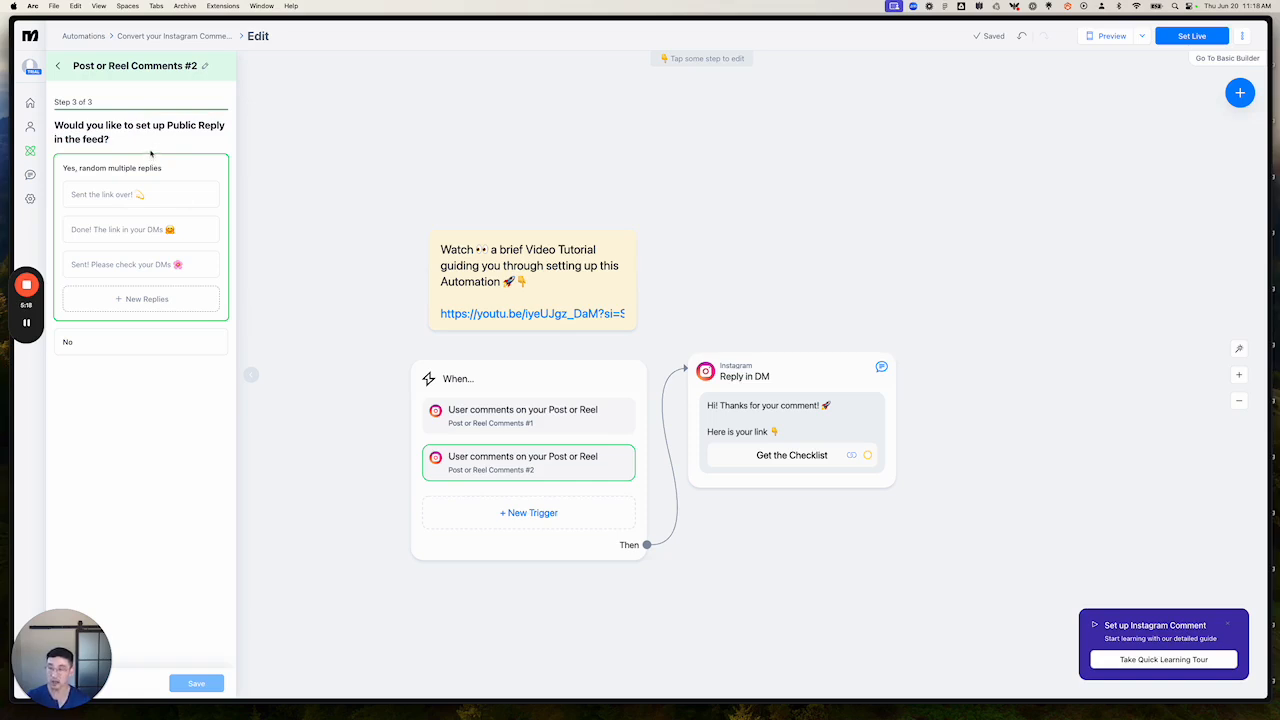
pyautogui.moveTo(147, 142); pyautogui.dragTo(106, 126)
pyautogui.click(119, 188)
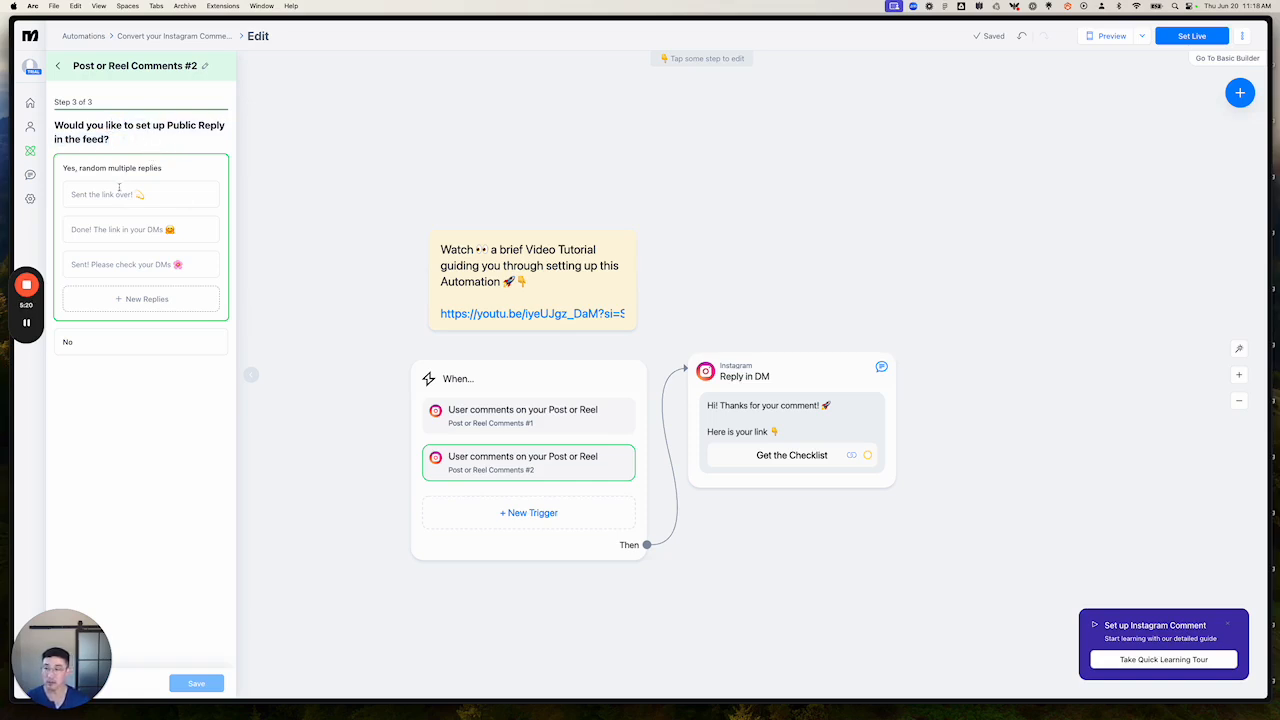
pyautogui.moveTo(153, 147); pyautogui.dragTo(123, 127)
pyautogui.click(123, 127)
pyautogui.click(97, 196)
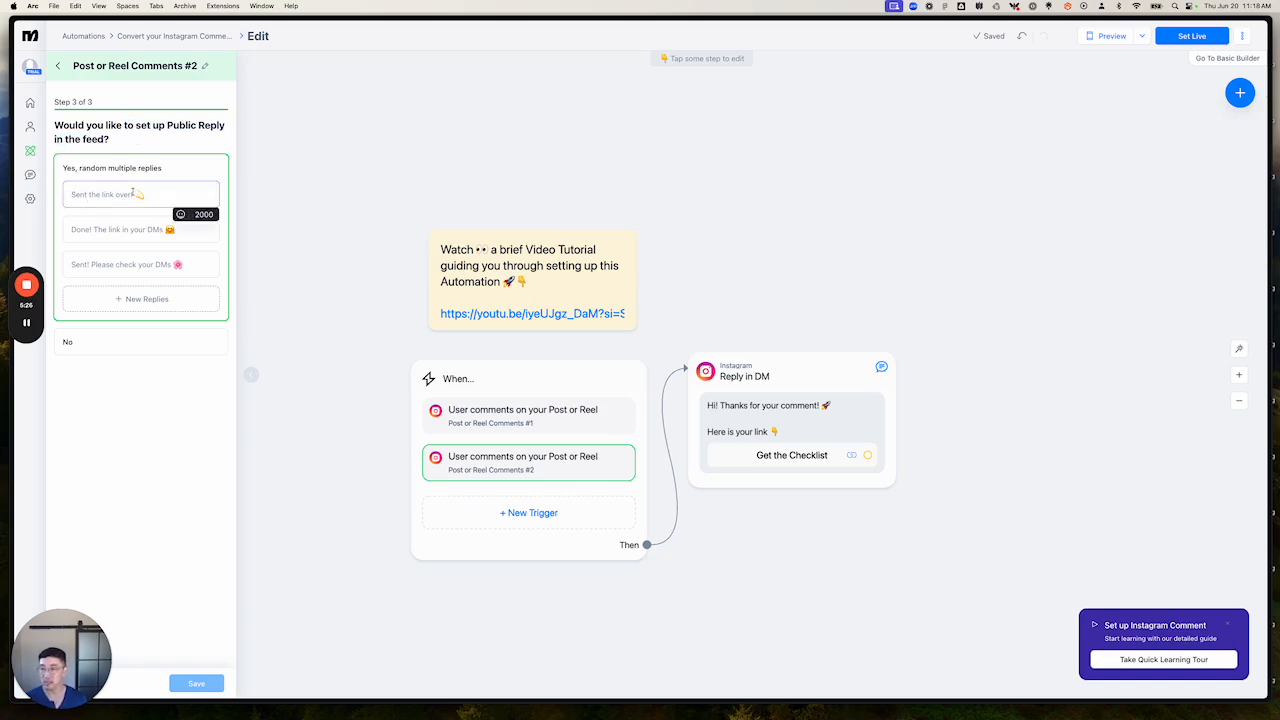
pyautogui.click(158, 431)
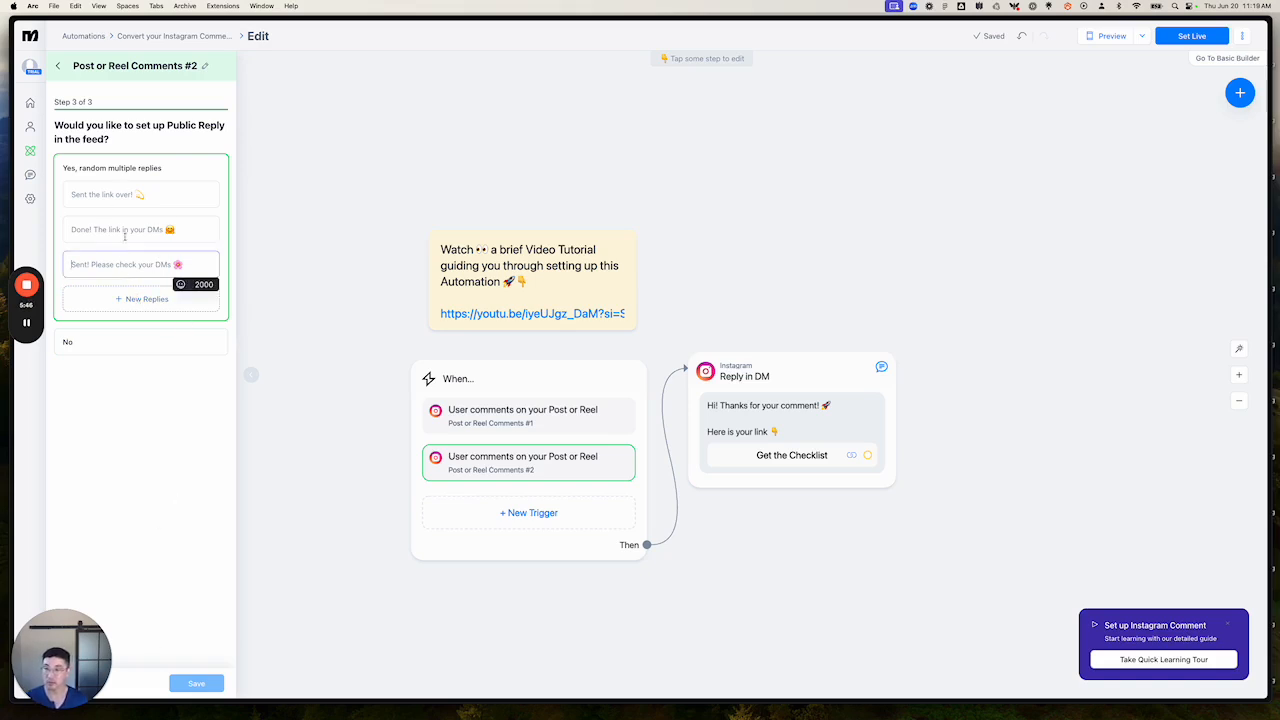
# Set the random public replies to "Sent the link over", "Done! The link is in your DMs" and "Sent! Please check your DMs", and save the trigger
pyautogui.click(133, 188)
pyautogui.write('Sent the link over')
pyautogui.press('Tab')
pyautogui.write('Done! The link is in your DMs')
pyautogui.click(129, 480)
pyautogui.moveTo(76, 655); pyautogui.dragTo(84, 562)
pyautogui.click(132, 260)
pyautogui.write('Sent! Please check your DM')
pyautogui.click(149, 375)
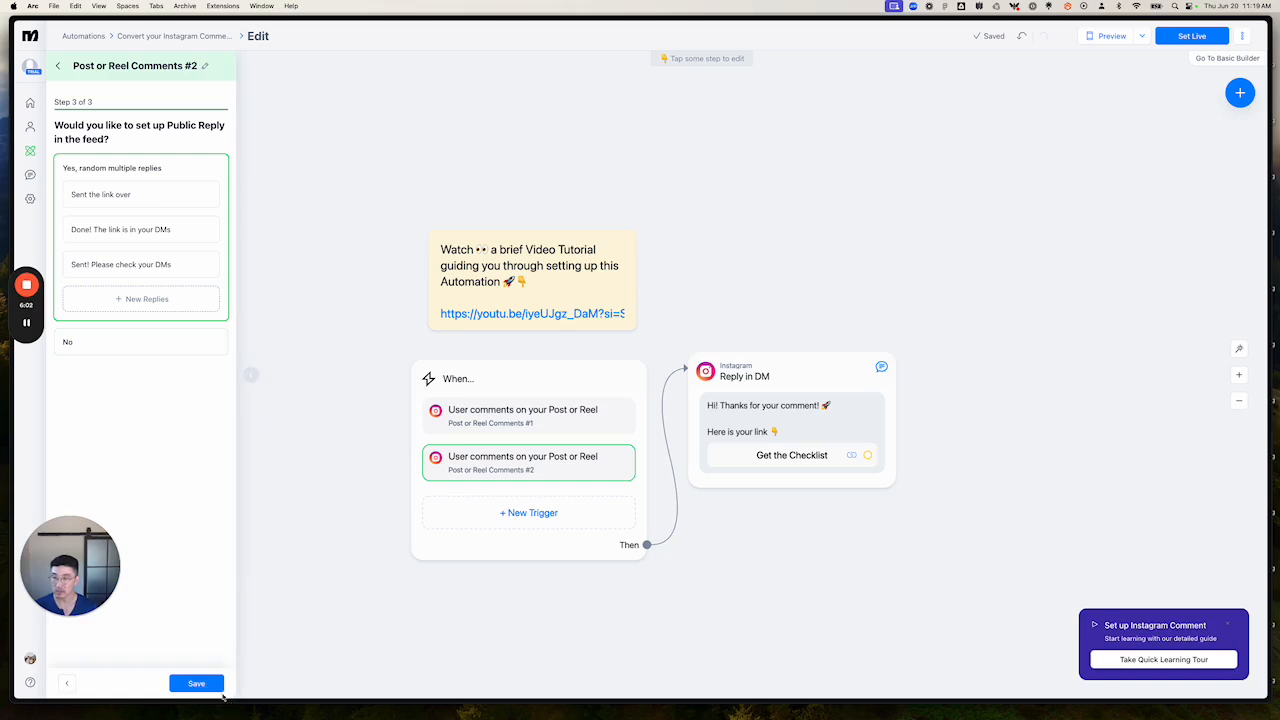
pyautogui.click(118, 302)
pyautogui.click(207, 299)
pyautogui.click(210, 684)
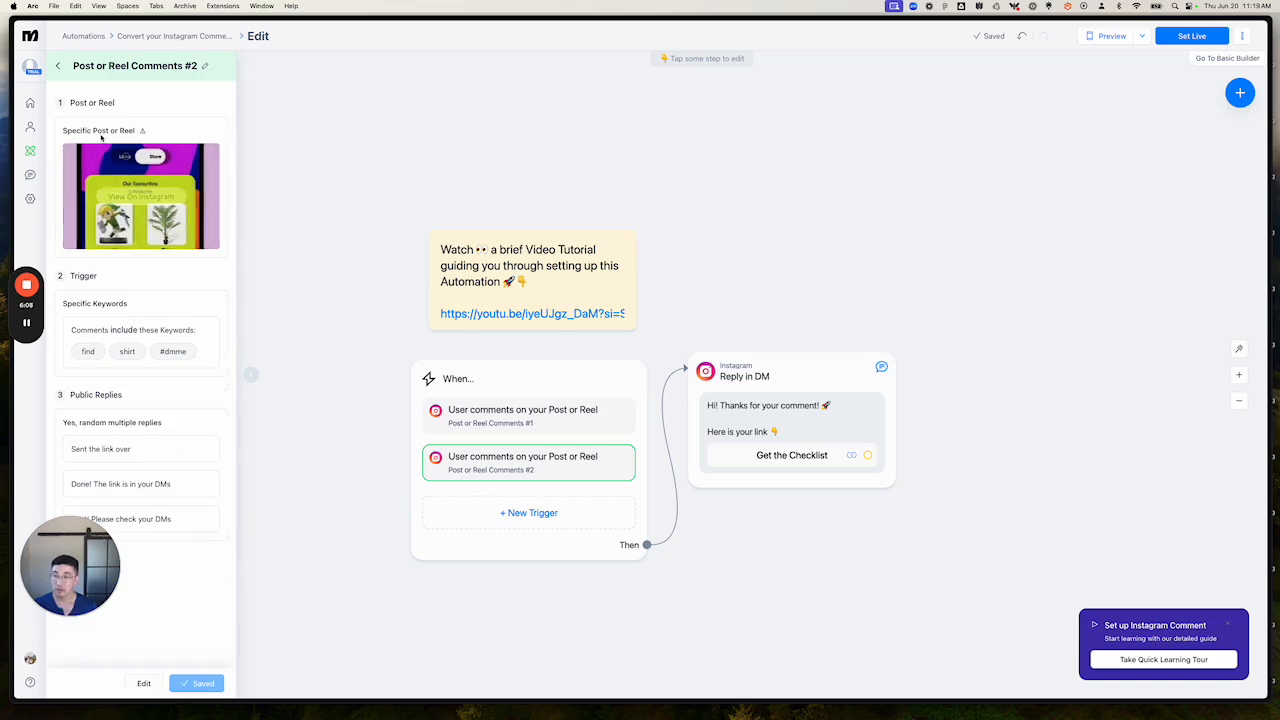
pyautogui.moveTo(163, 212)
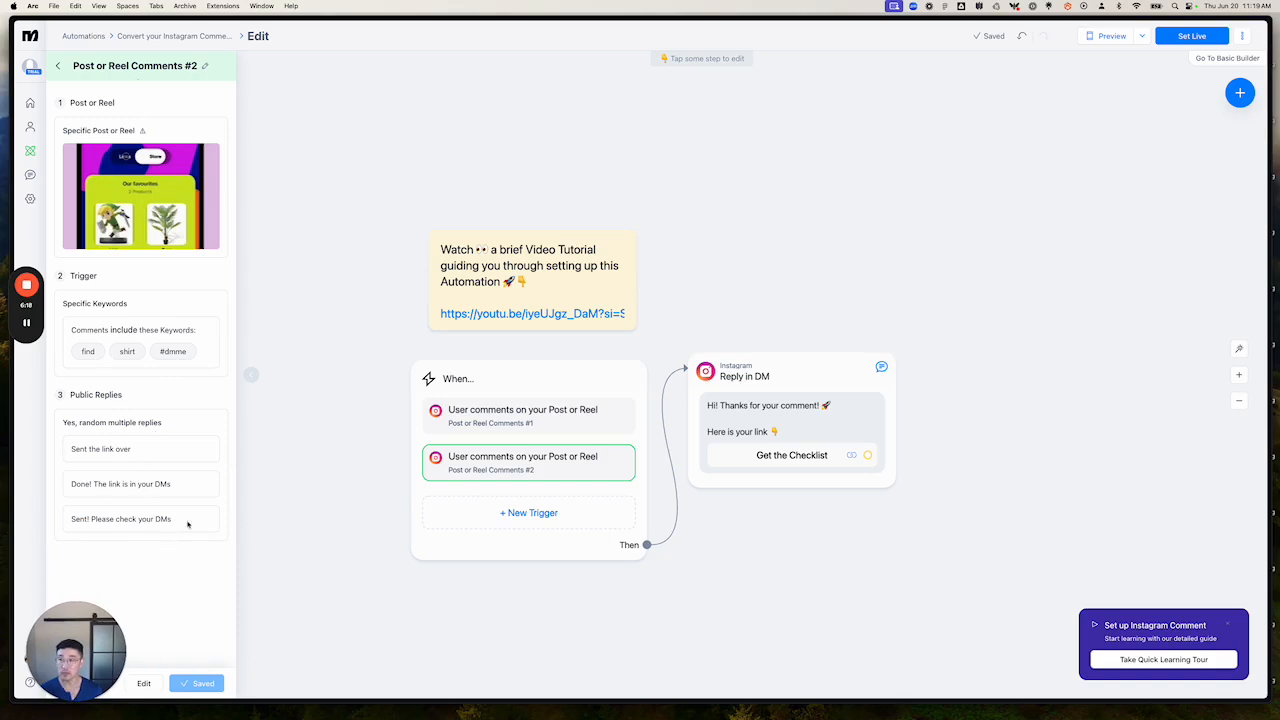
# Review the settings of both Post or Reel comment triggers to compare the template's trigger with the newly configured one
pyautogui.click(616, 594)
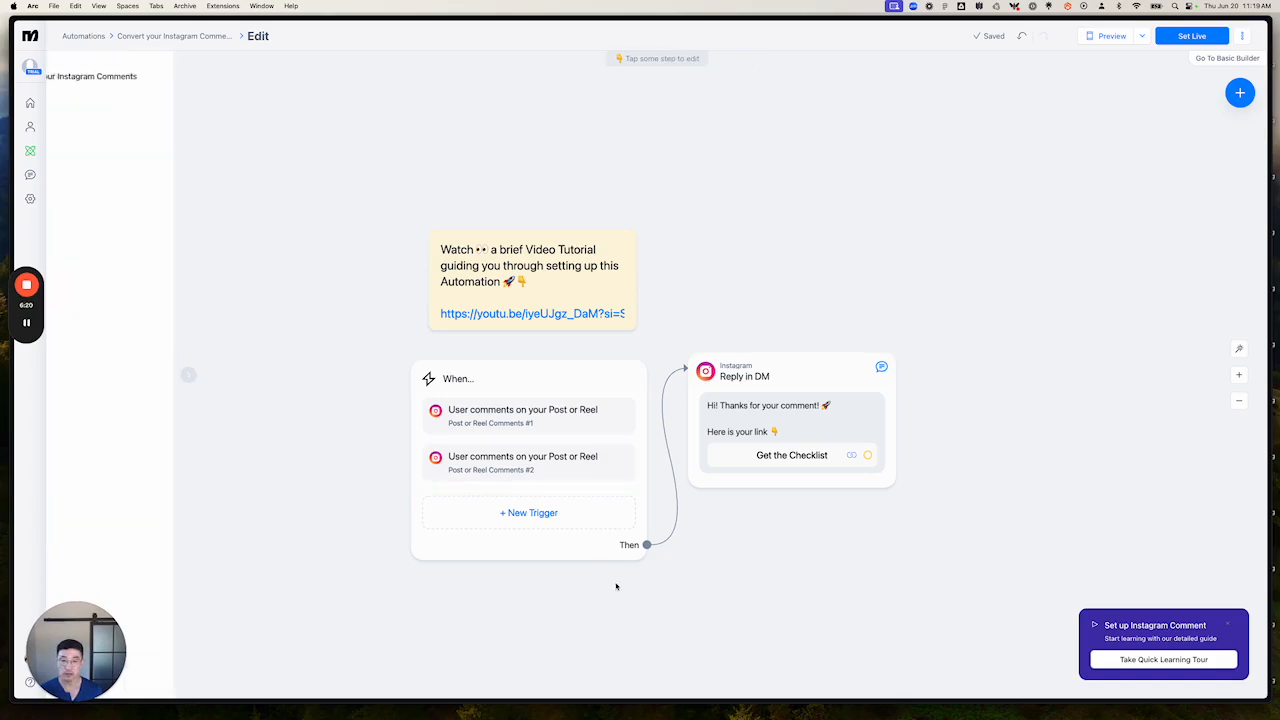
pyautogui.click(598, 423)
pyautogui.click(592, 466)
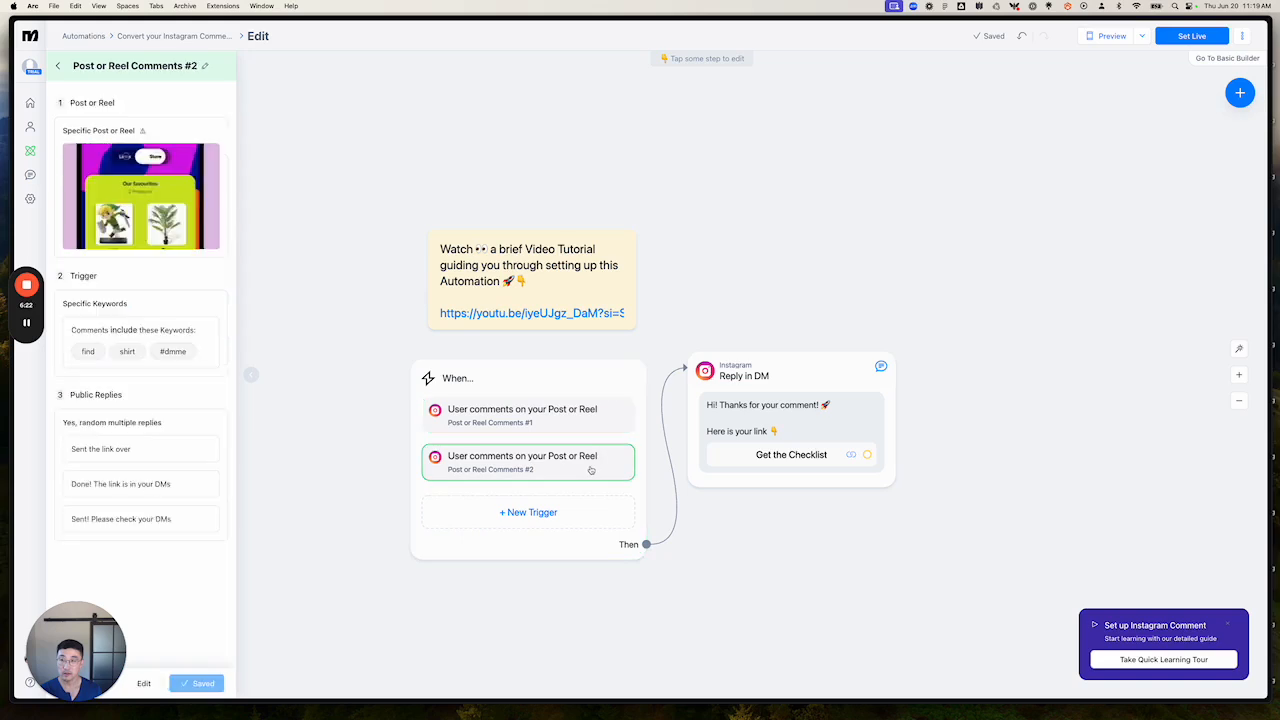
pyautogui.click(575, 420)
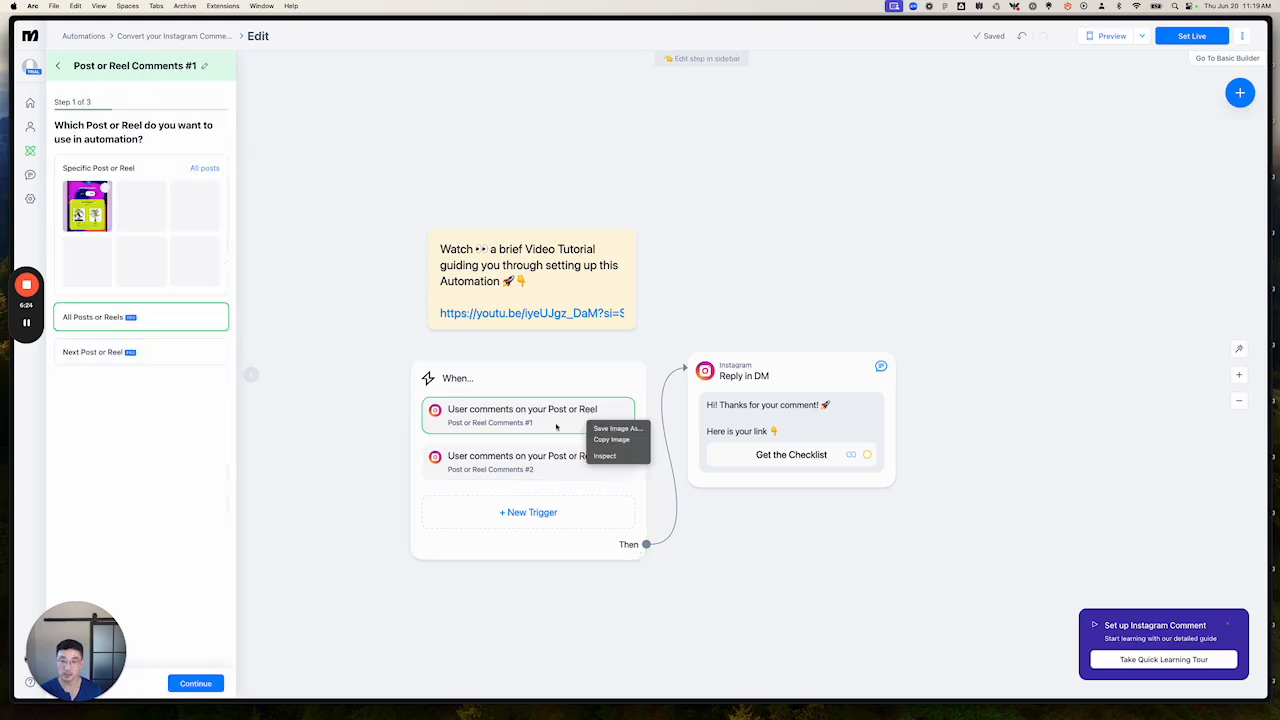
pyautogui.moveTo(72, 642); pyautogui.dragTo(92, 483)
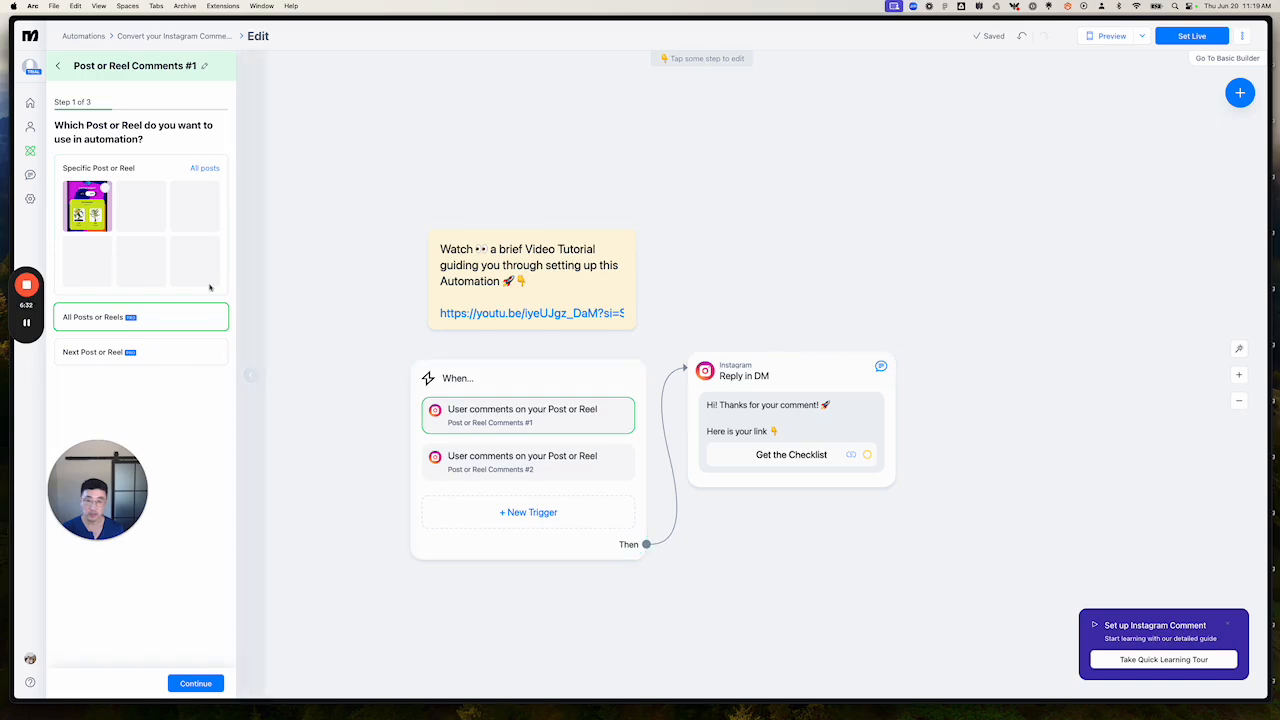
pyautogui.click(58, 66)
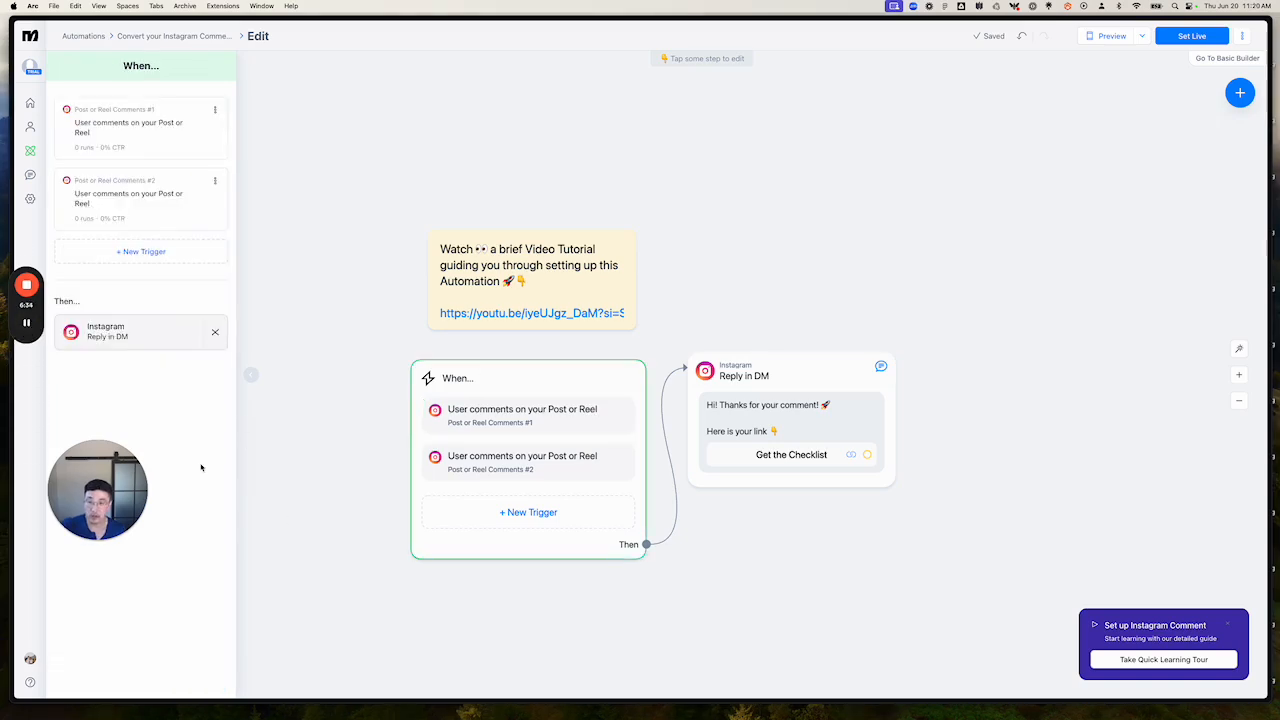
pyautogui.click(128, 208)
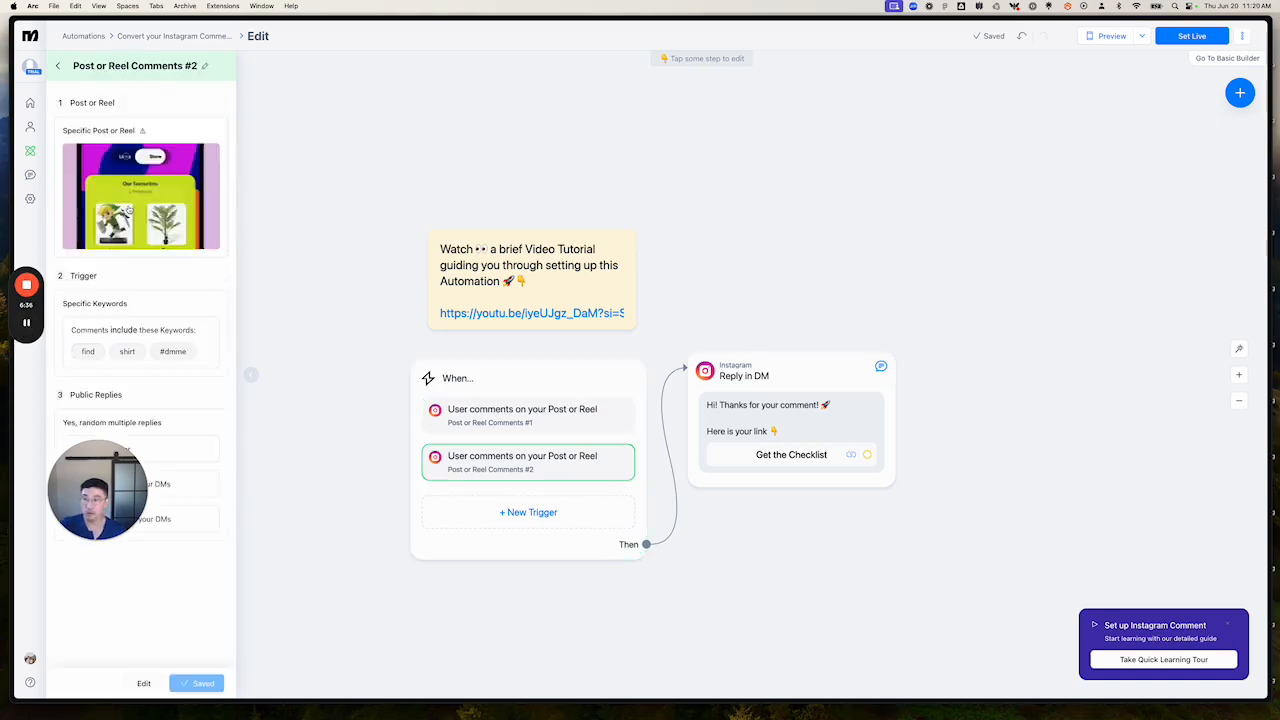
pyautogui.click(58, 66)
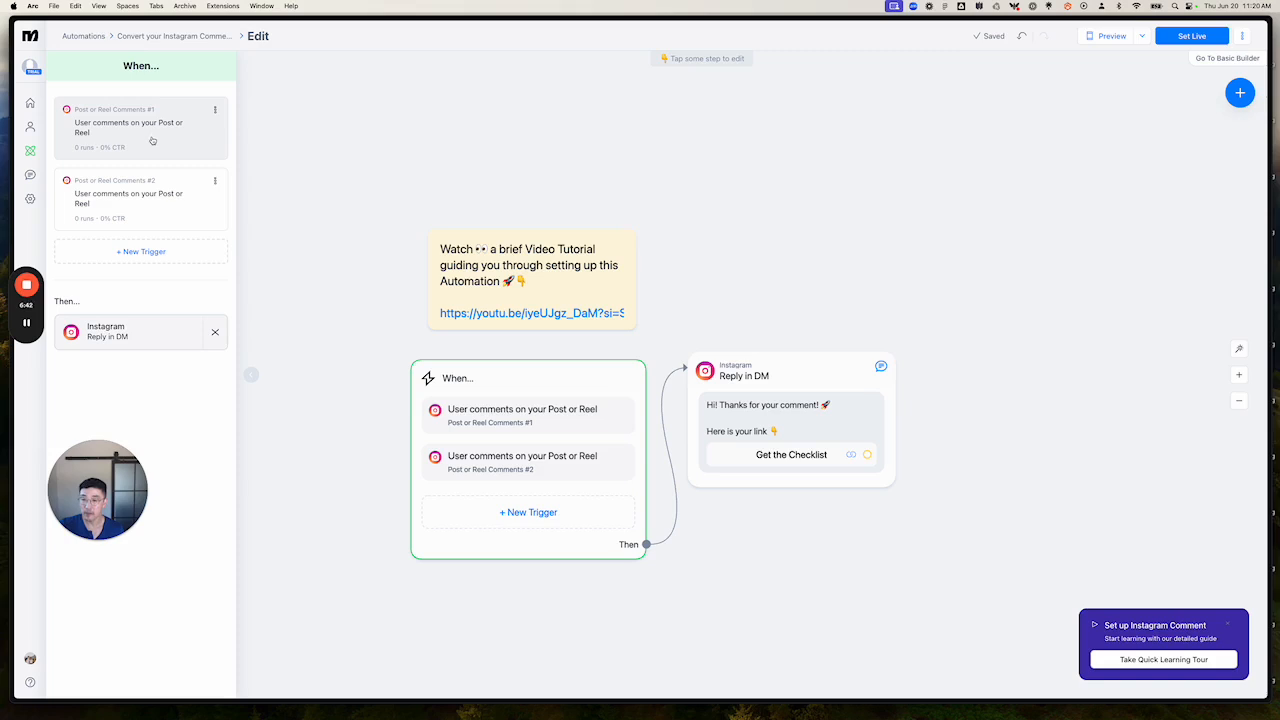
# Leave the template's original trigger, Post or Reel Comments #1, without saving and delete it from the automation
pyautogui.click(197, 122)
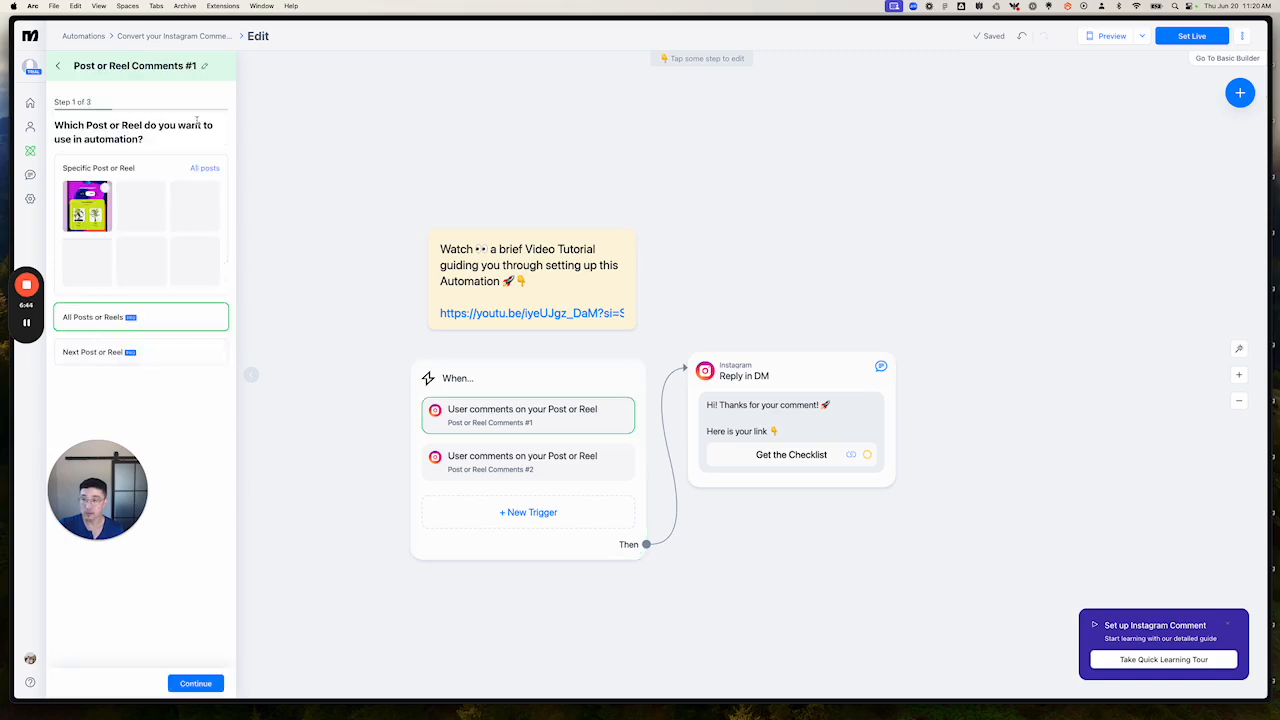
pyautogui.click(58, 66)
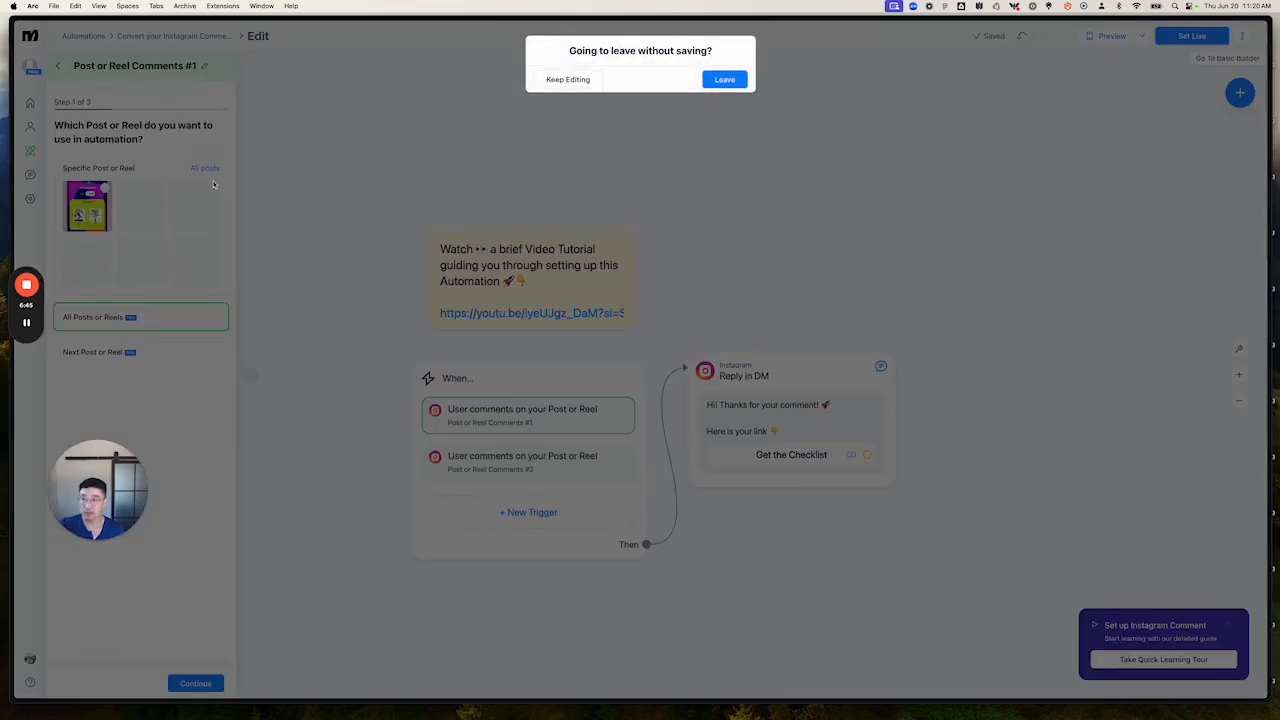
pyautogui.click(710, 79)
pyautogui.click(214, 110)
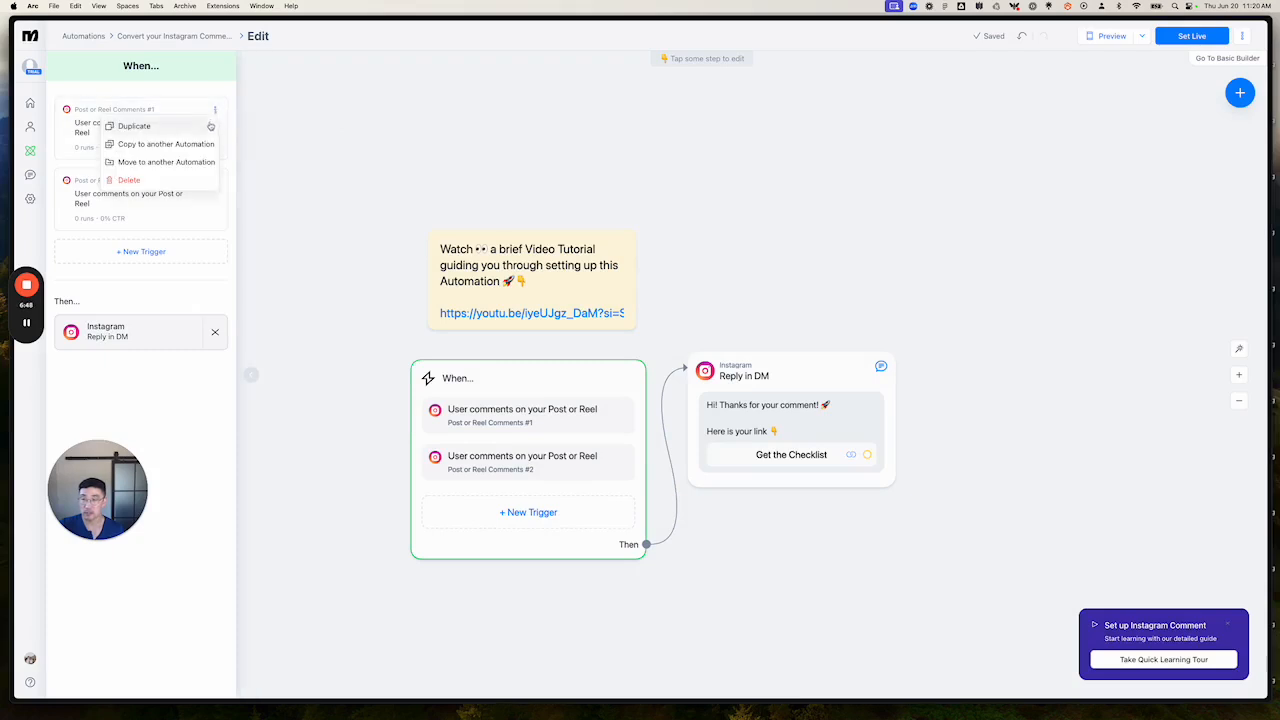
pyautogui.click(129, 180)
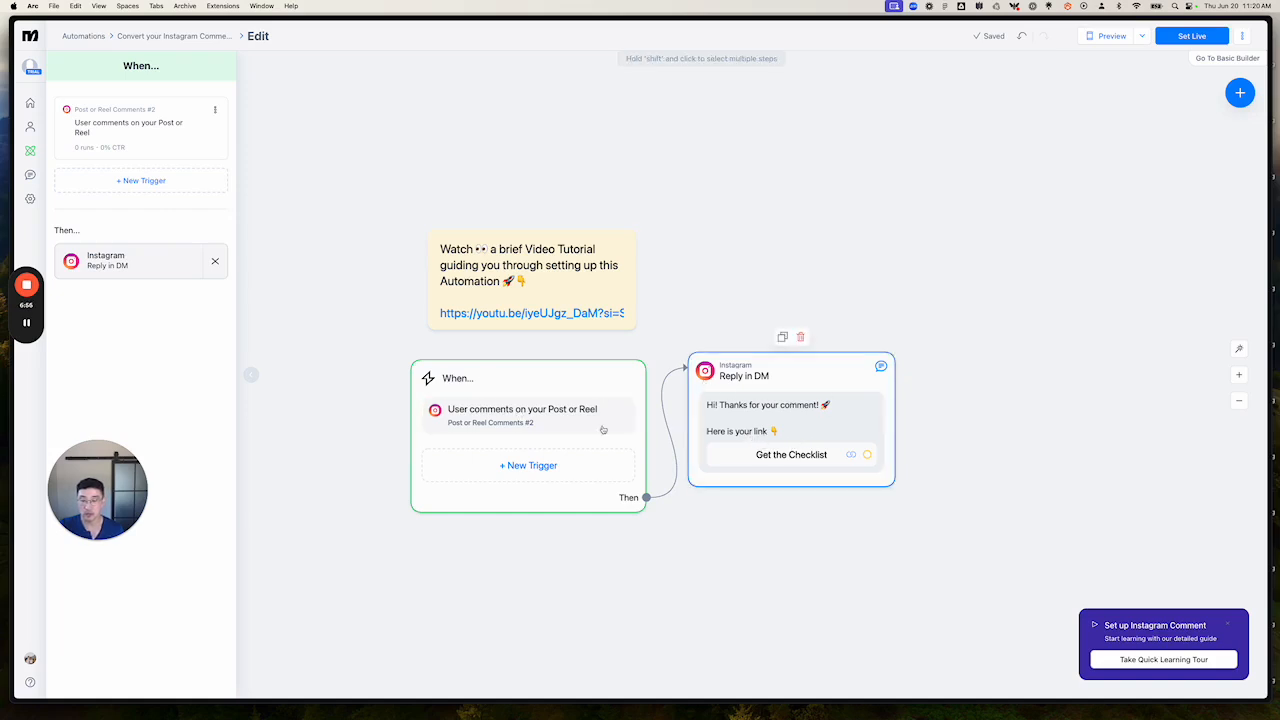
# Open the Instagram Reply in DM step and examine its message text
pyautogui.click(815, 438)
pyautogui.moveTo(102, 150); pyautogui.dragTo(82, 140)
pyautogui.click(102, 149)
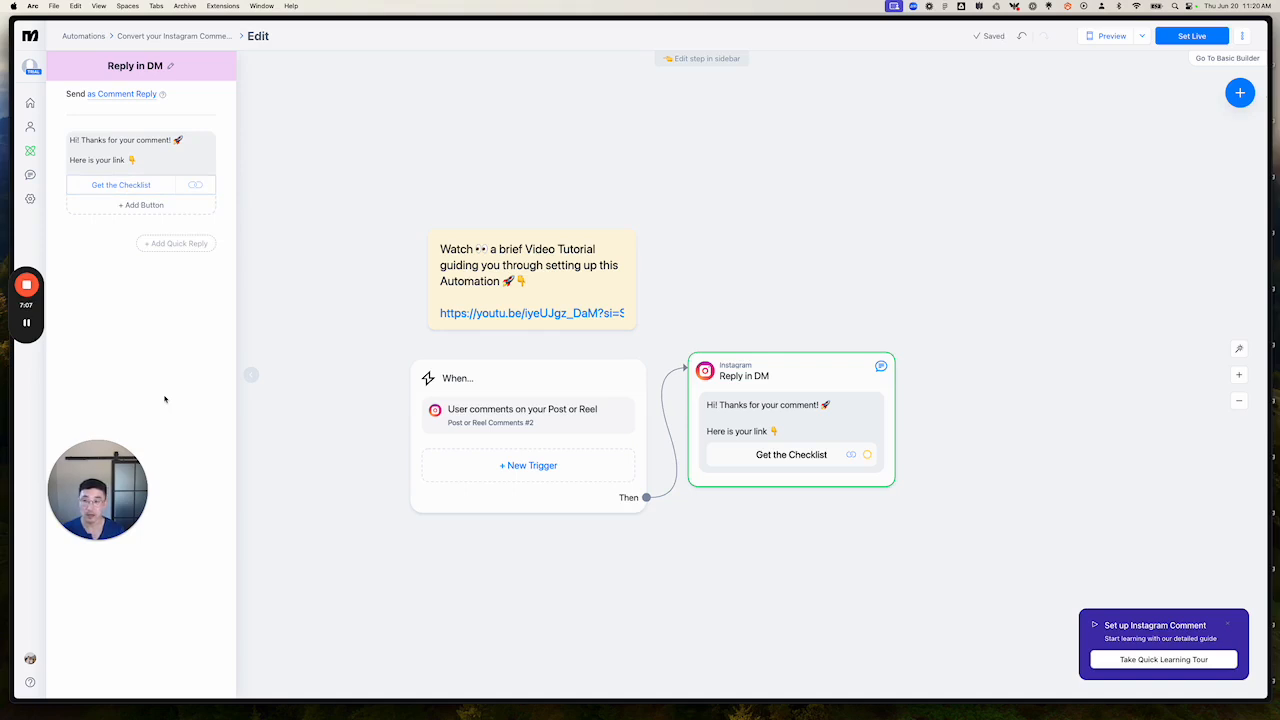
# Open the ShopMy website, shopmy.us, in a new browser tab
pyautogui.press('super+t')
pyautogui.write('shopmy.us')
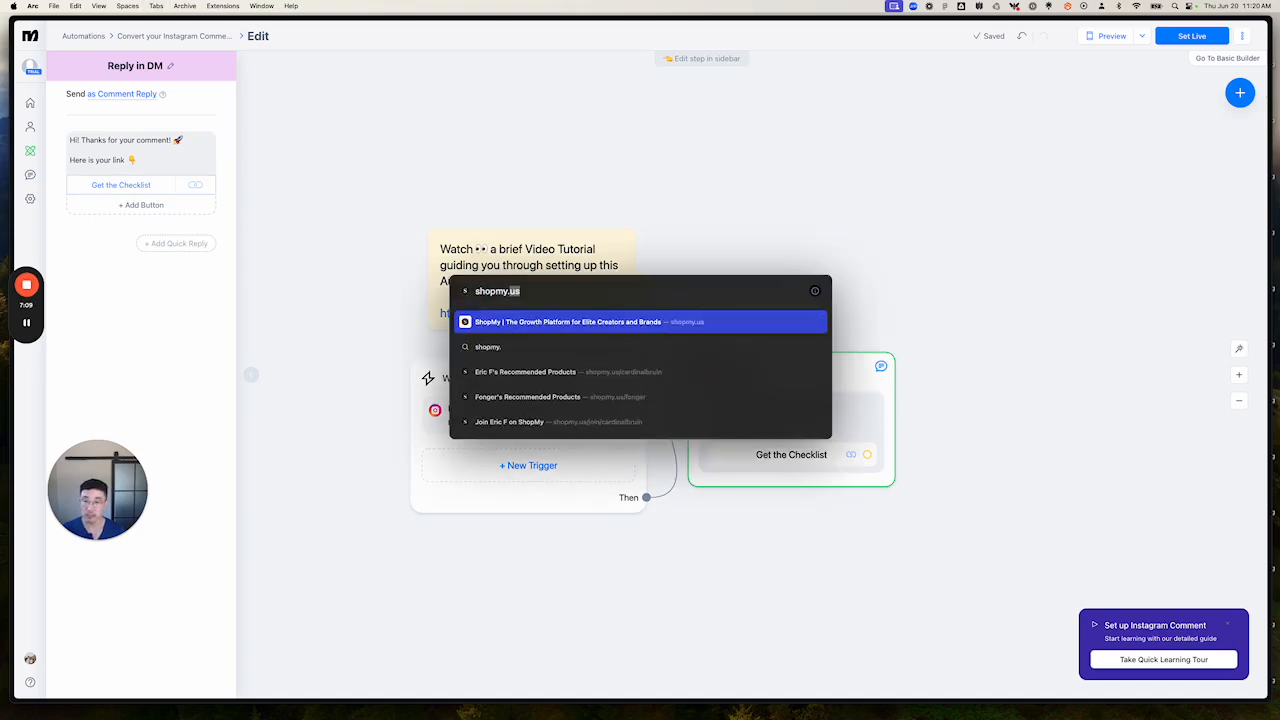
pyautogui.write('/cardinalbruin')
pyautogui.press('Return')
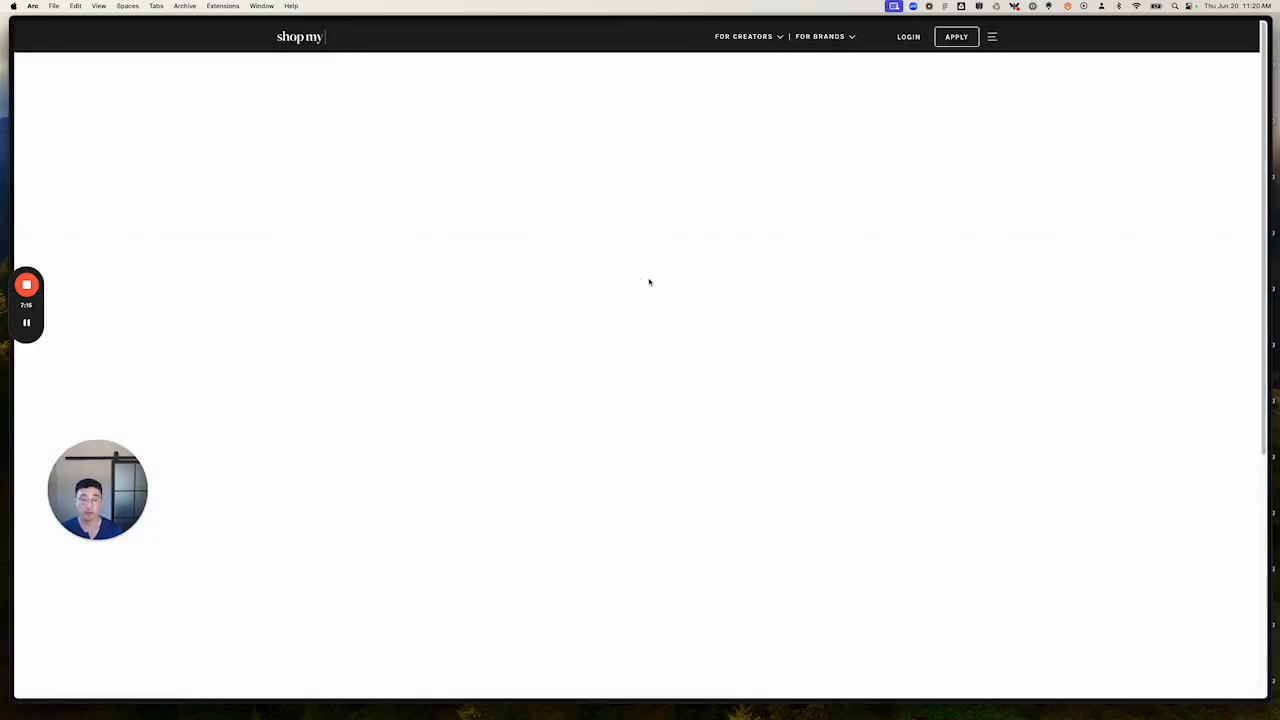
pyautogui.press('super+l')
pyautogui.write('shopmy.us')
pyautogui.press('Return')
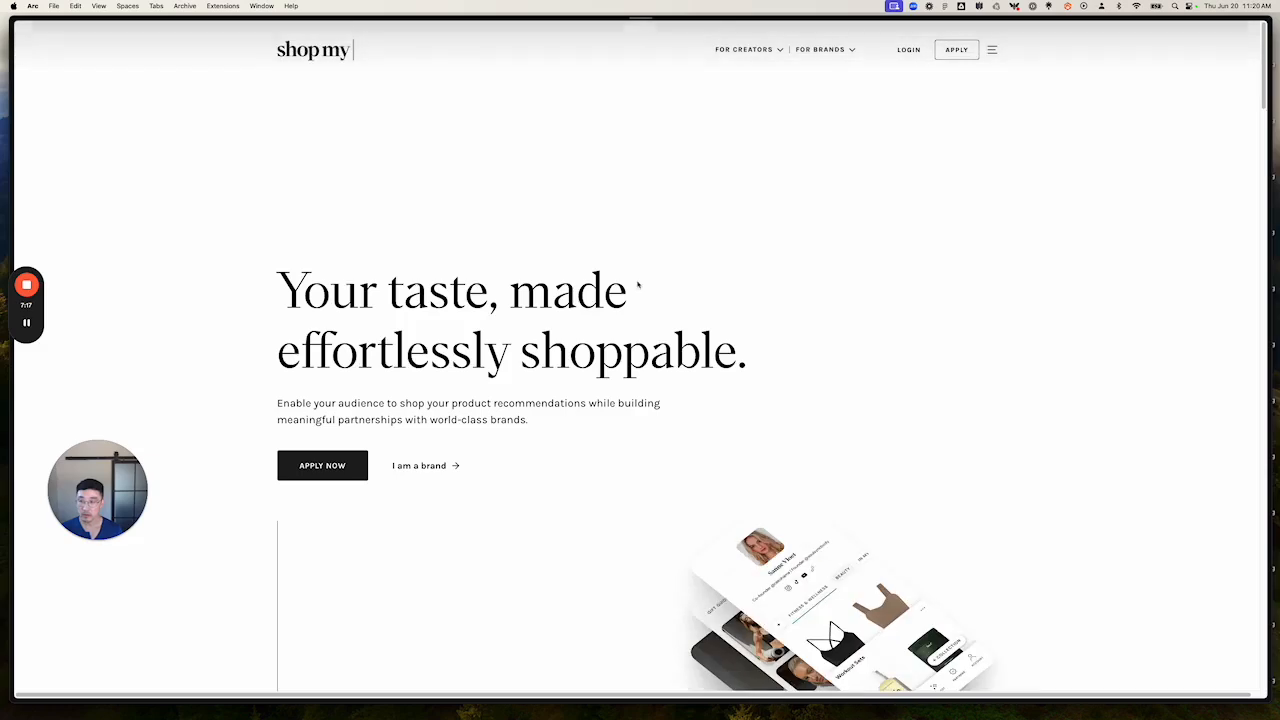
# Copy the affiliate link of the ROUND LAB Birch Juice Moisturizing Sun Cream and switch back to the Manychat automation
pyautogui.moveTo(15, 316)
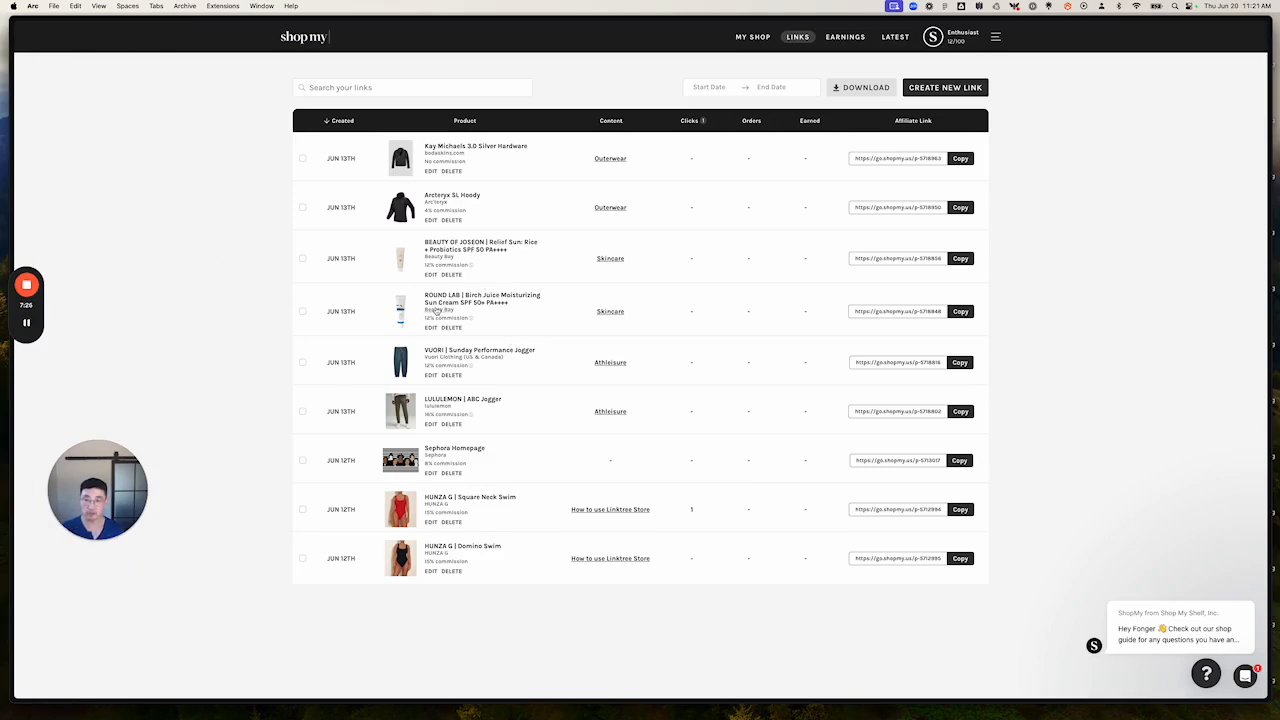
pyautogui.click(961, 314)
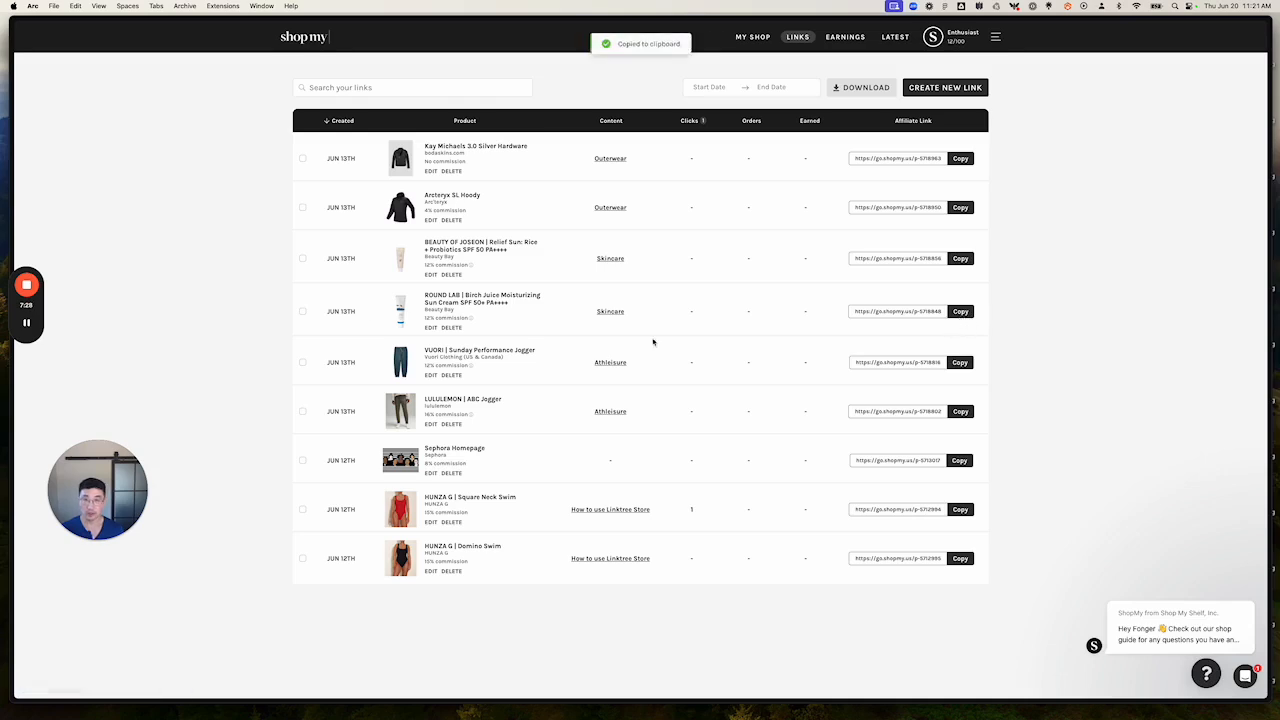
pyautogui.moveTo(4, 294)
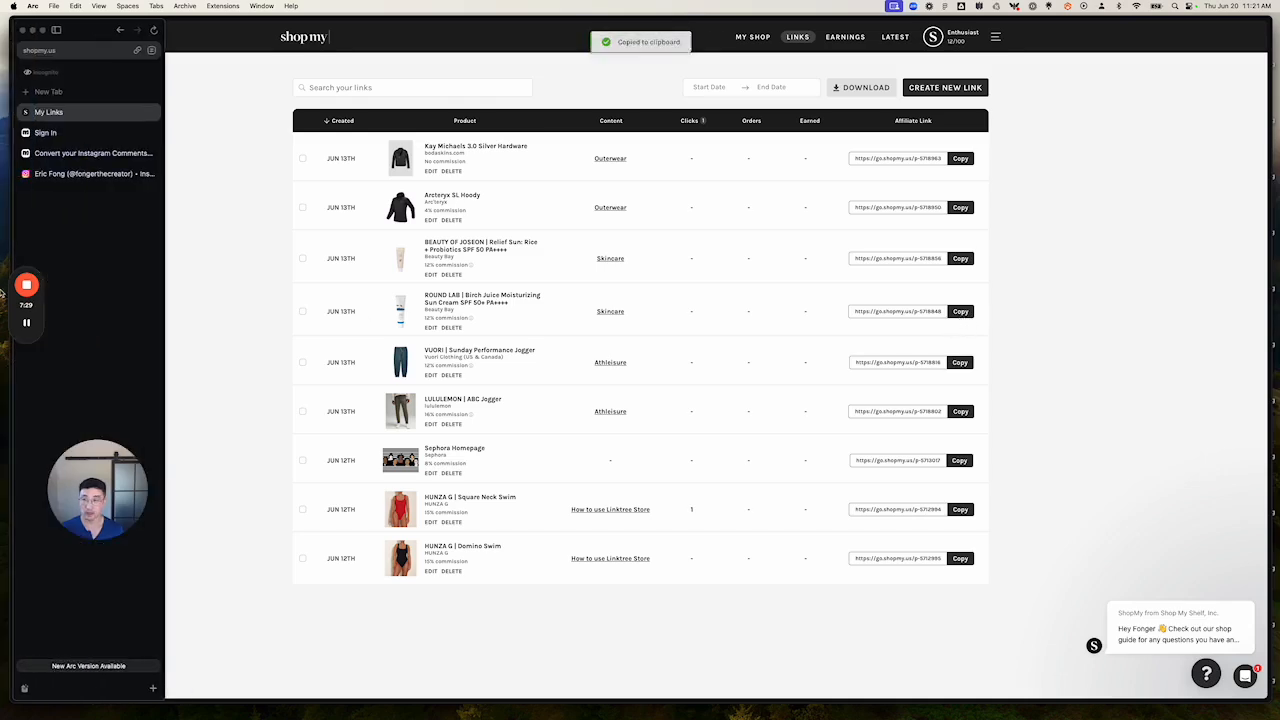
pyautogui.click(103, 155)
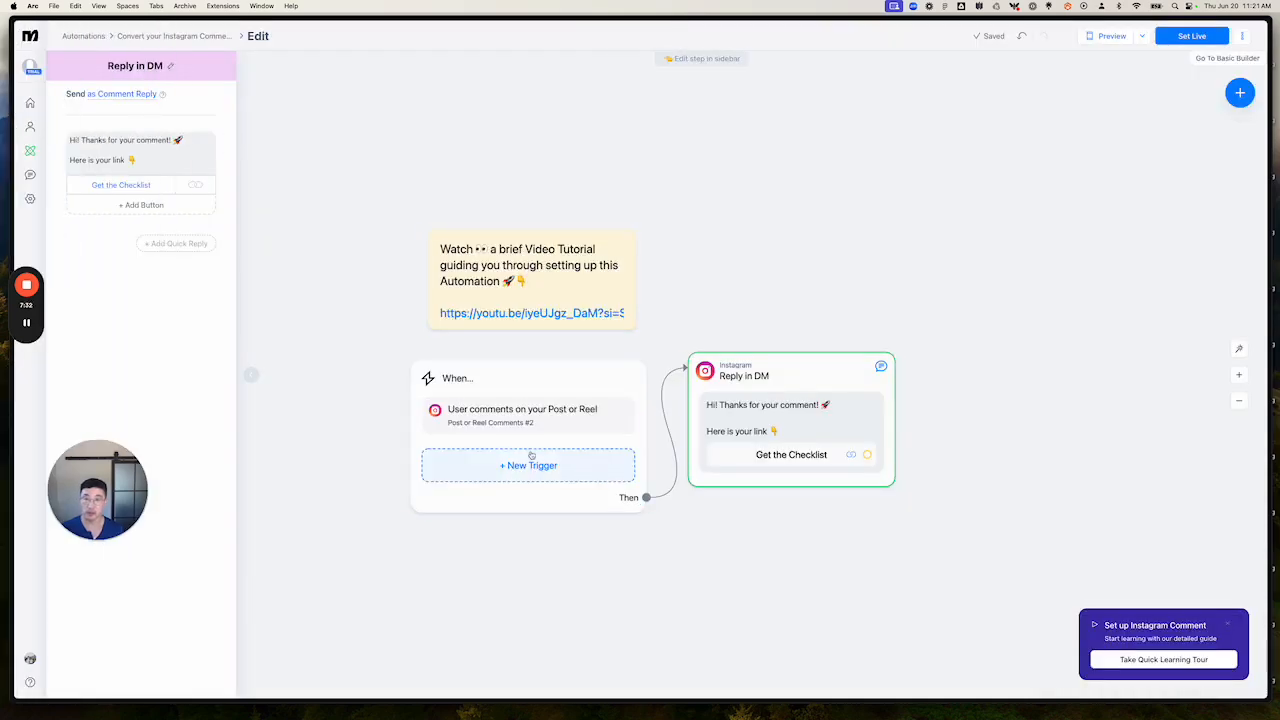
# Check the settings of the DM's "Get the Checklist" button and the options for how the message is sent
pyautogui.click(127, 185)
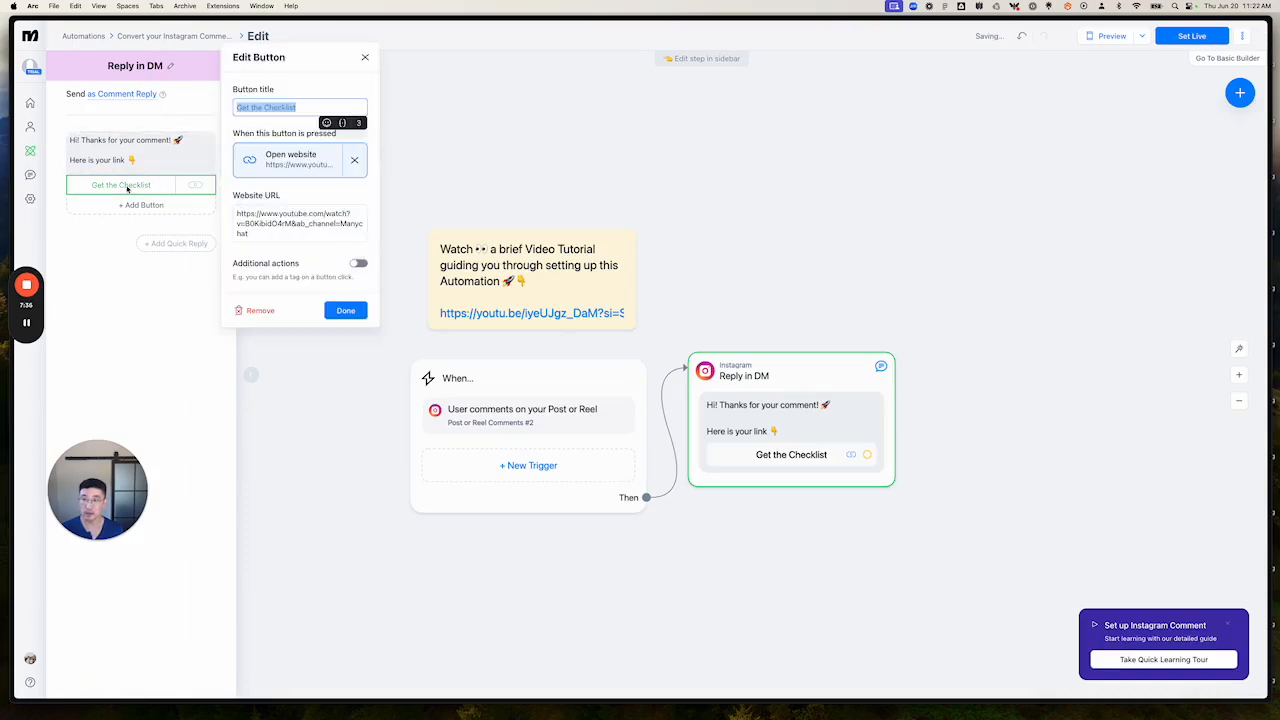
pyautogui.click(366, 57)
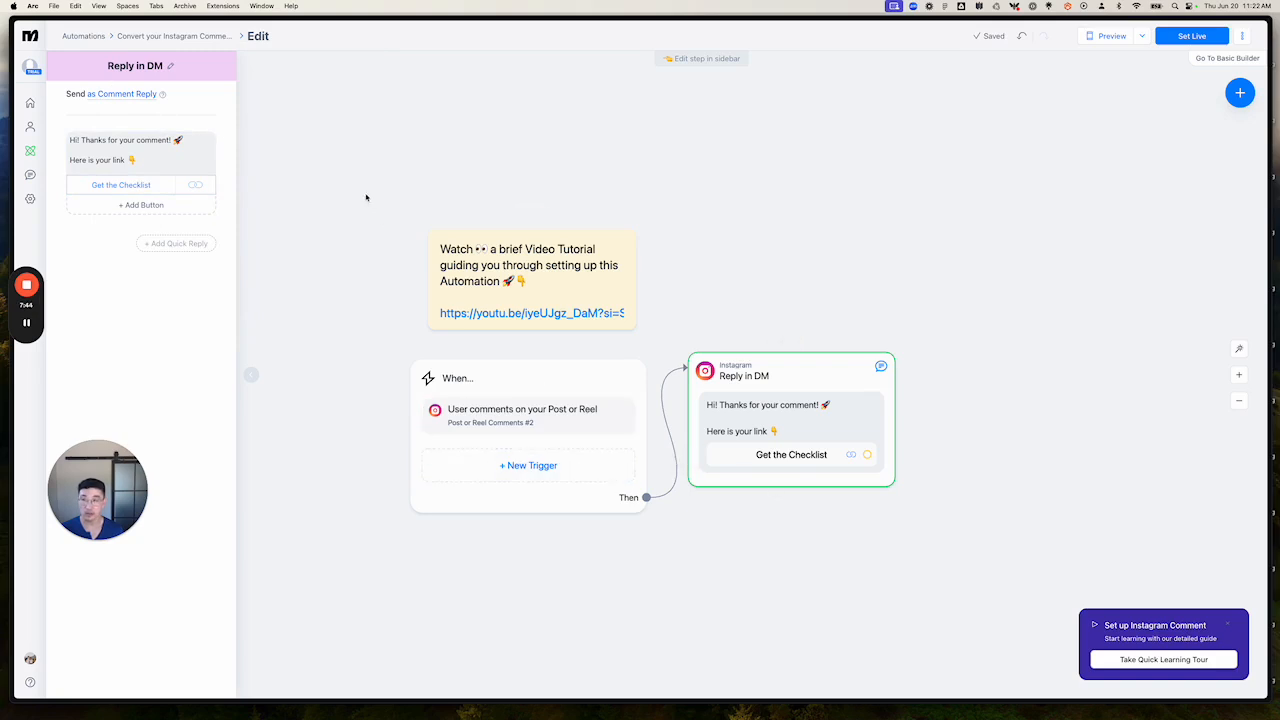
pyautogui.click(119, 94)
pyautogui.click(148, 172)
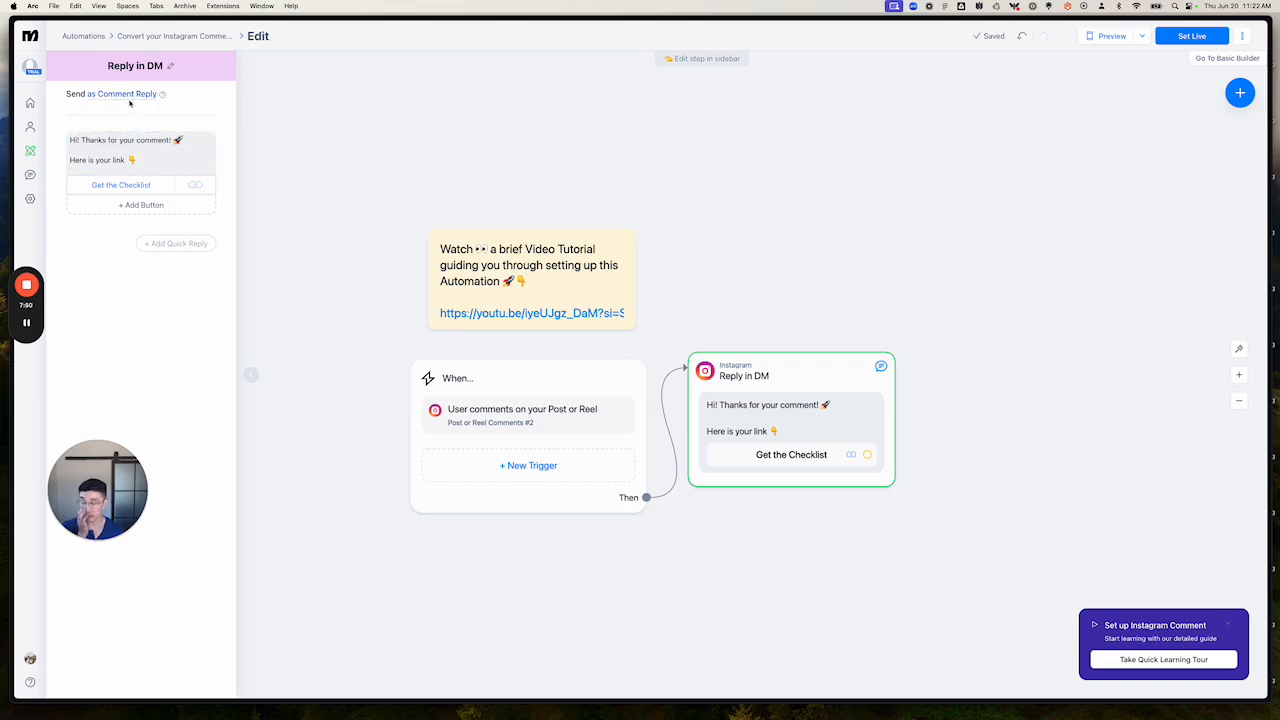
# Change the title of the DM's "Get the Checklist" button to "Get the sunscreen"
pyautogui.click(141, 187)
pyautogui.click(141, 186)
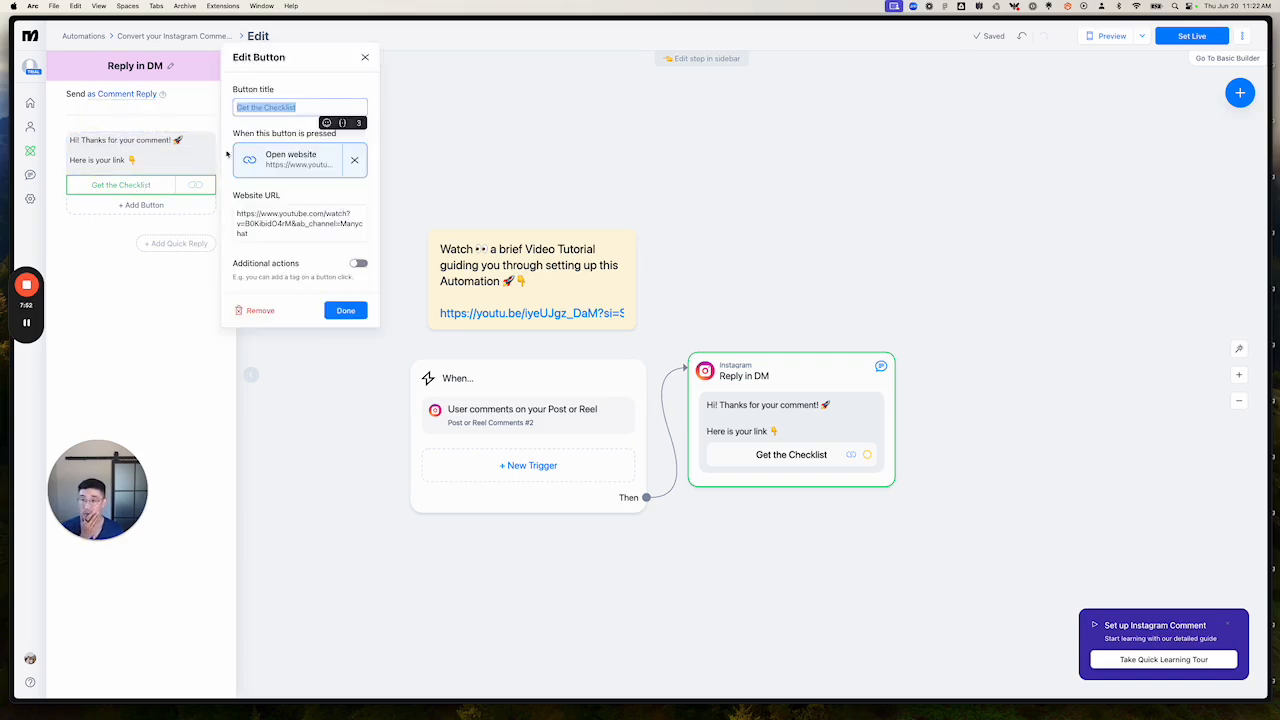
pyautogui.write('Get t')
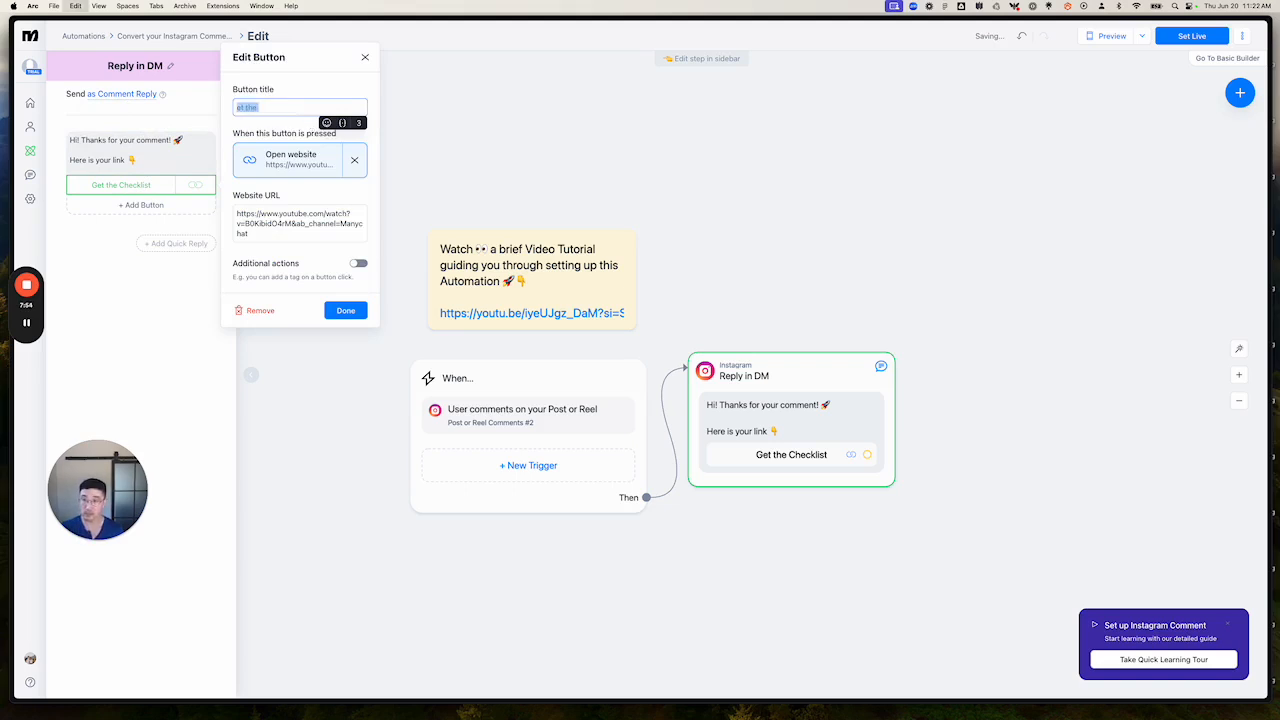
pyautogui.write('he sunscreen')
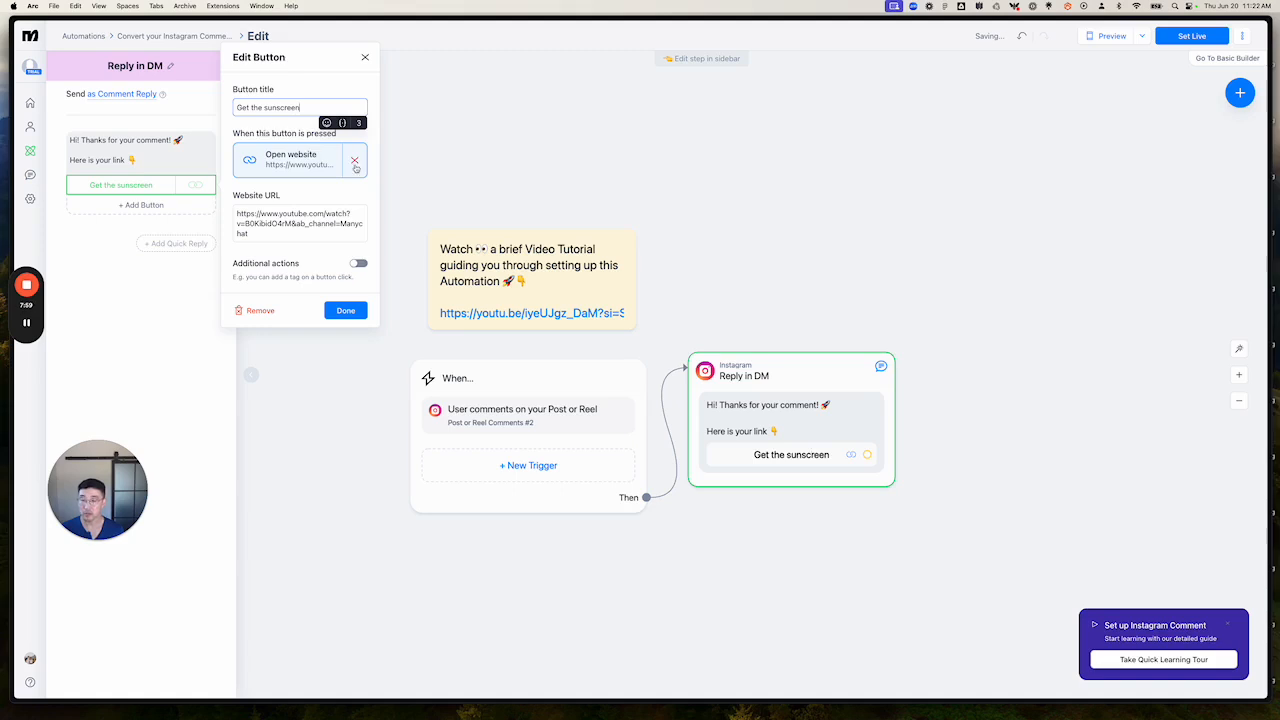
# Remove the button's existing website action and assign it a new Open website action
pyautogui.click(341, 165)
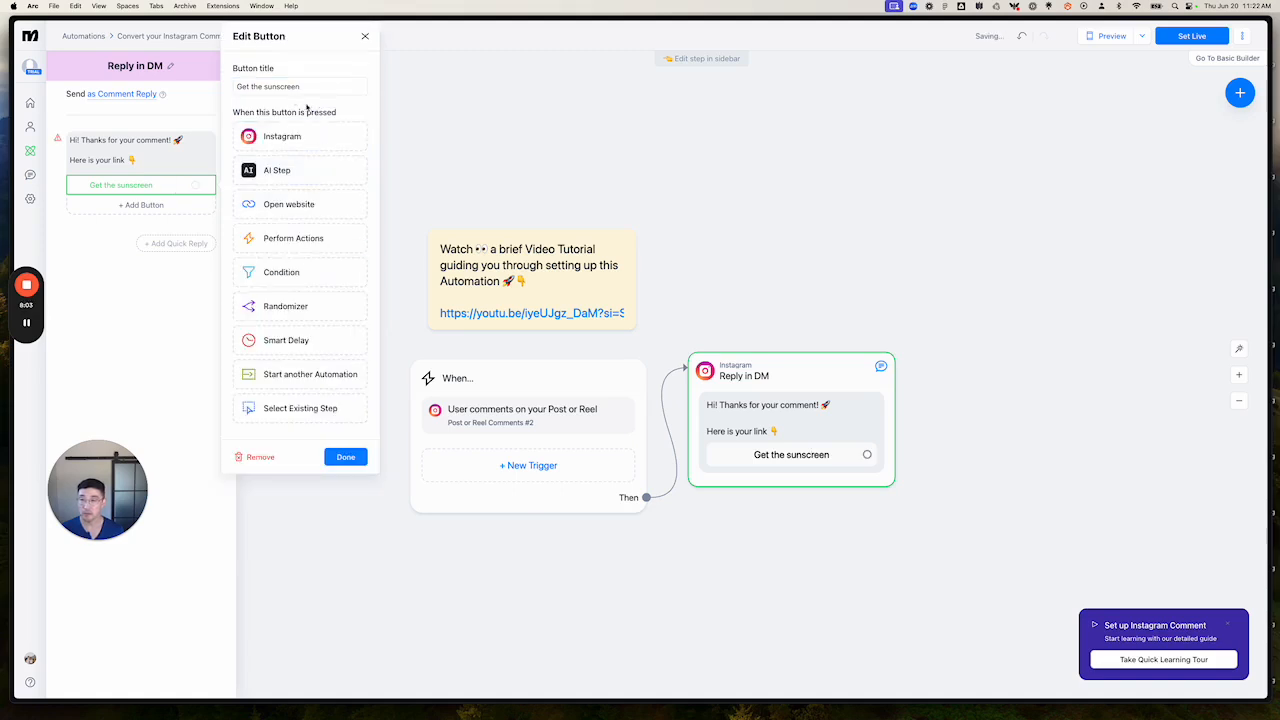
pyautogui.click(308, 210)
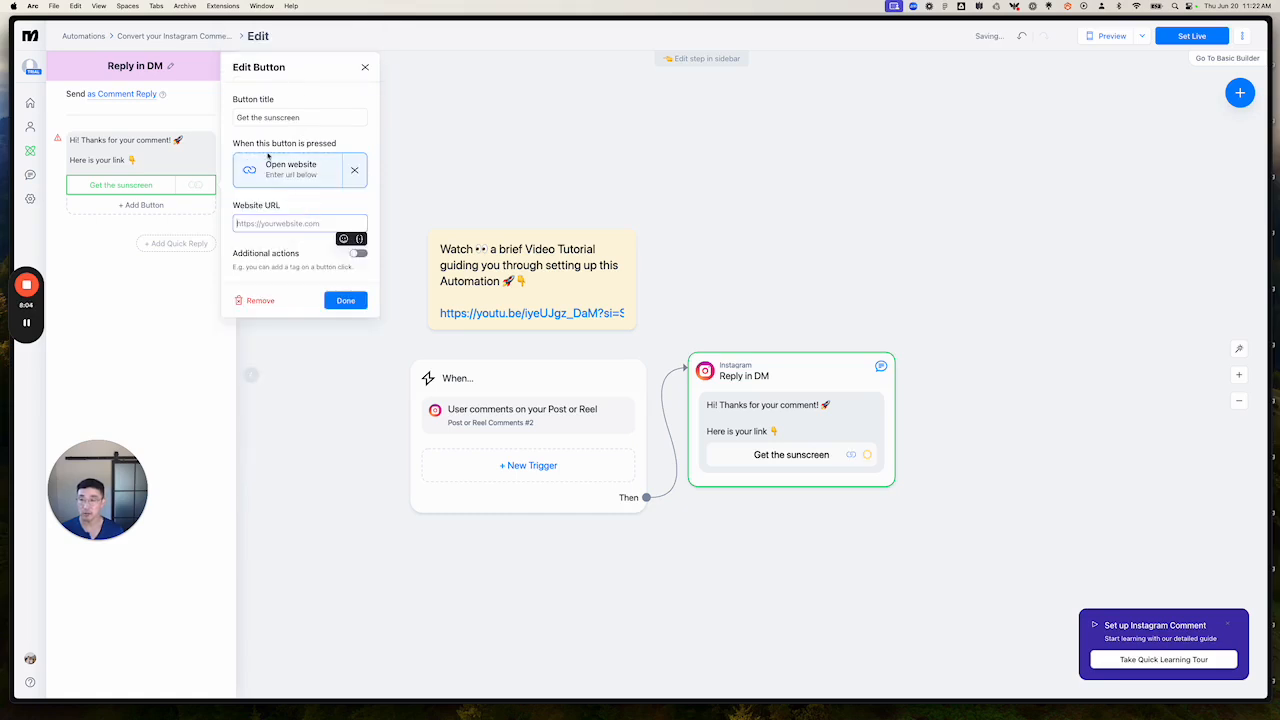
pyautogui.click(259, 224)
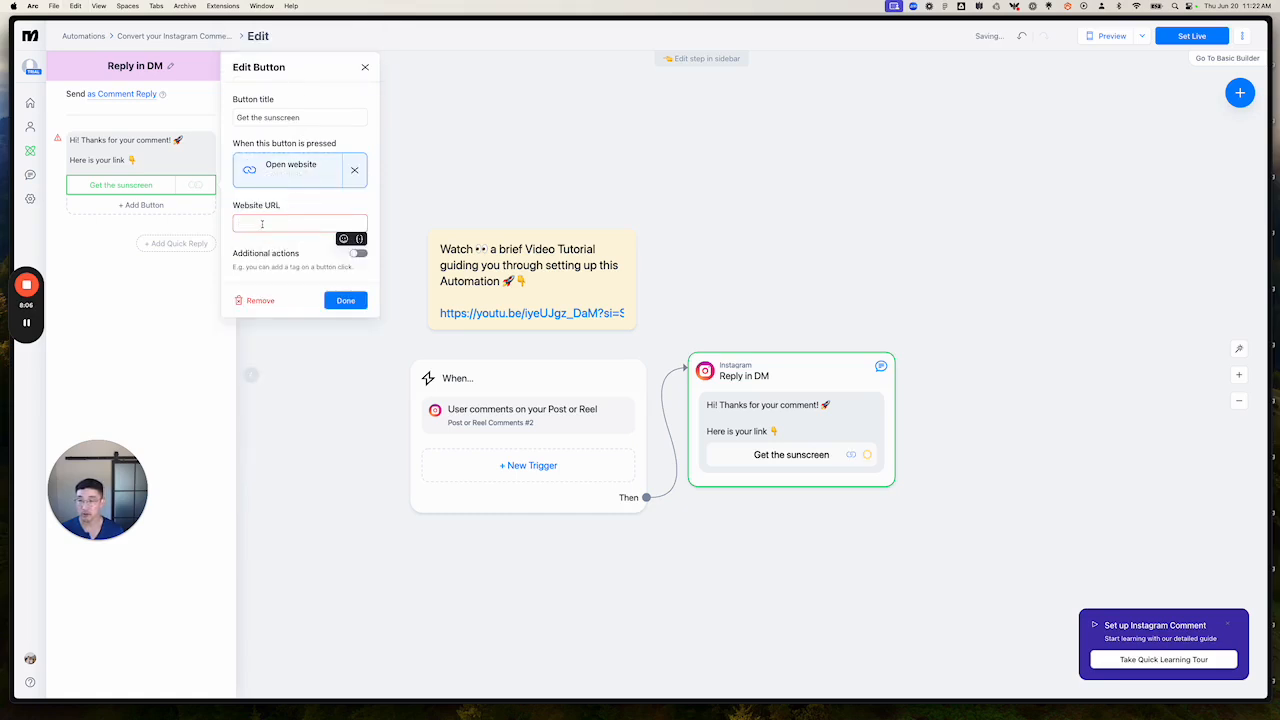
pyautogui.moveTo(4, 180)
pyautogui.click(70, 114)
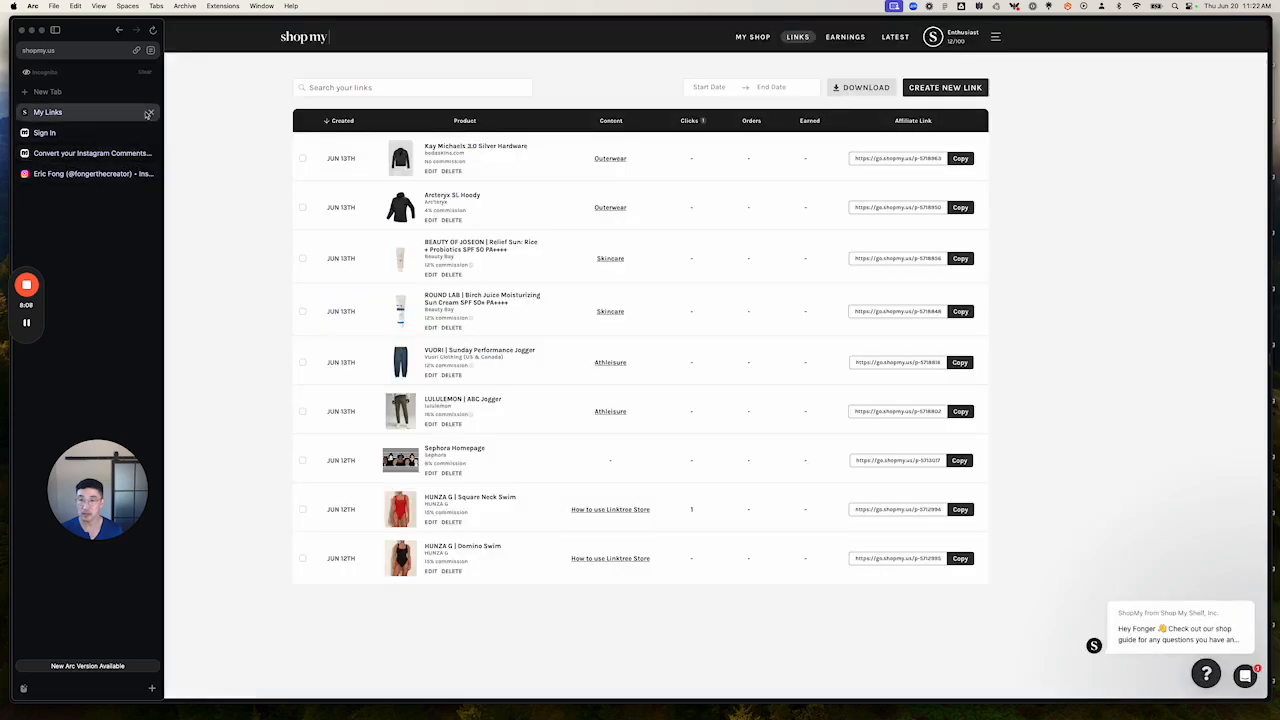
pyautogui.click(959, 312)
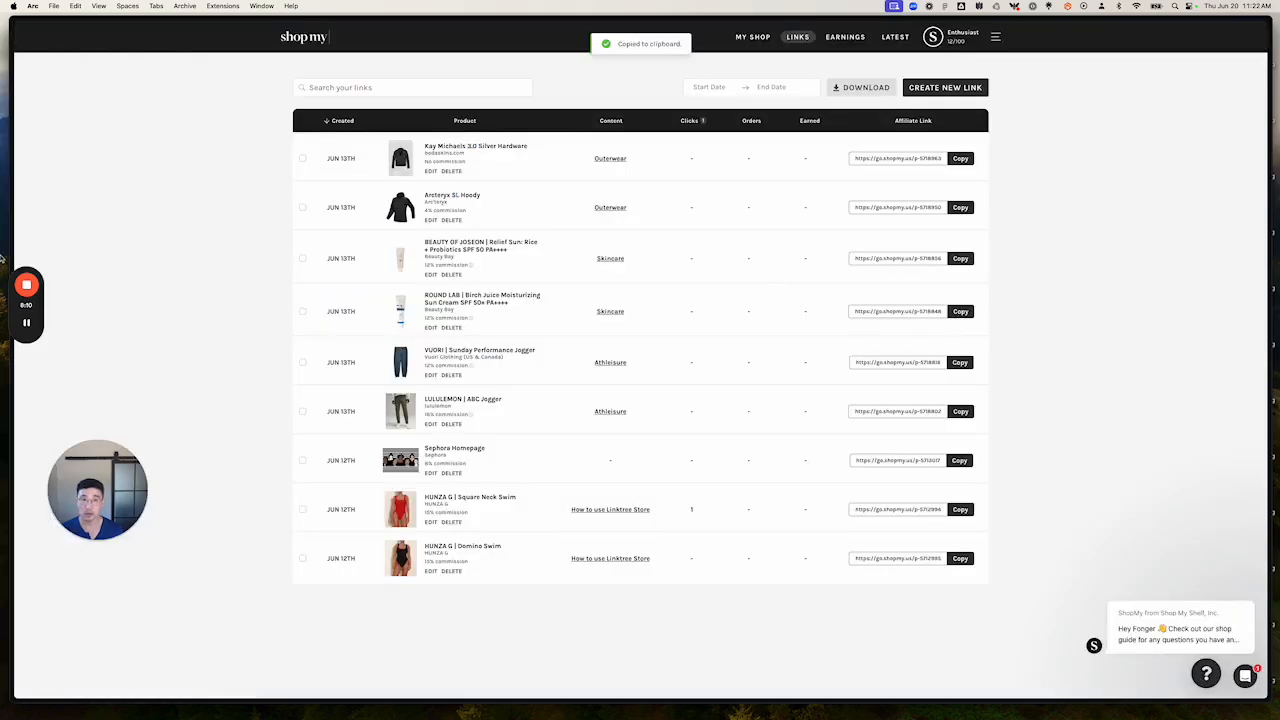
pyautogui.moveTo(4, 160)
pyautogui.click(100, 153)
pyautogui.press('cmd+v')
pyautogui.click(310, 264)
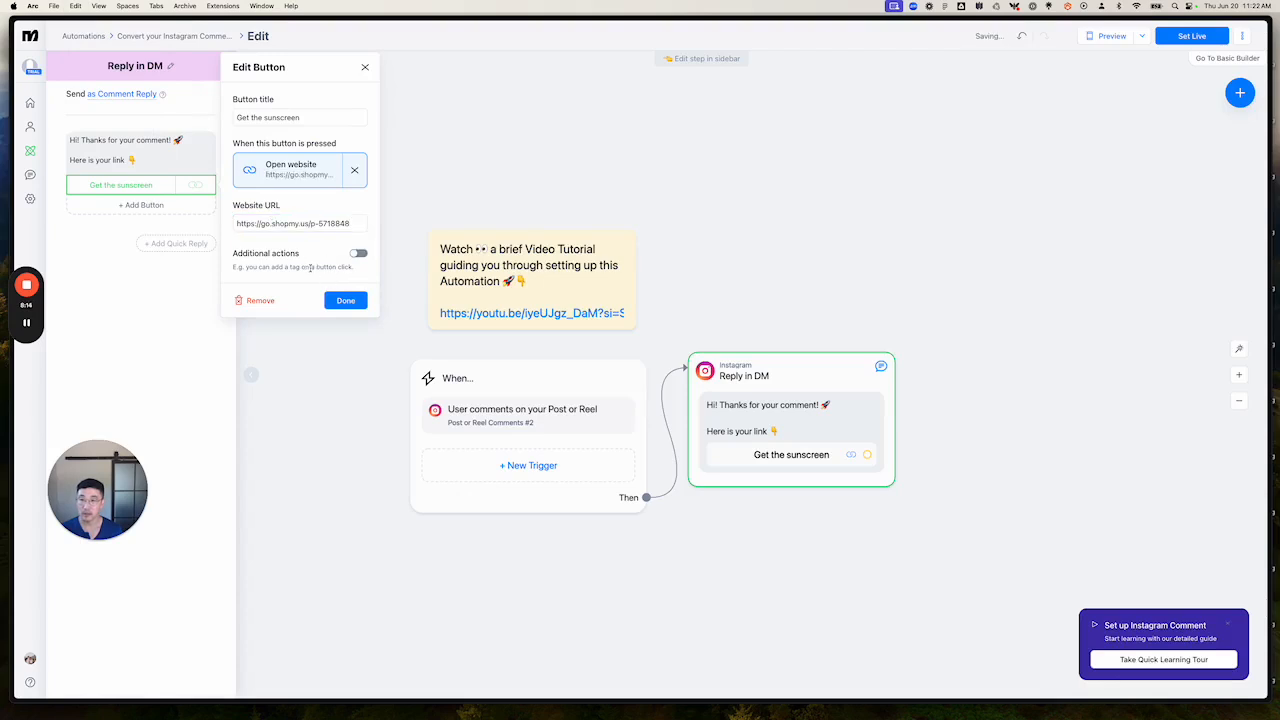
# Try enabling additional actions for the button, turn them off again, and finish editing the Reply in DM step
pyautogui.click(355, 255)
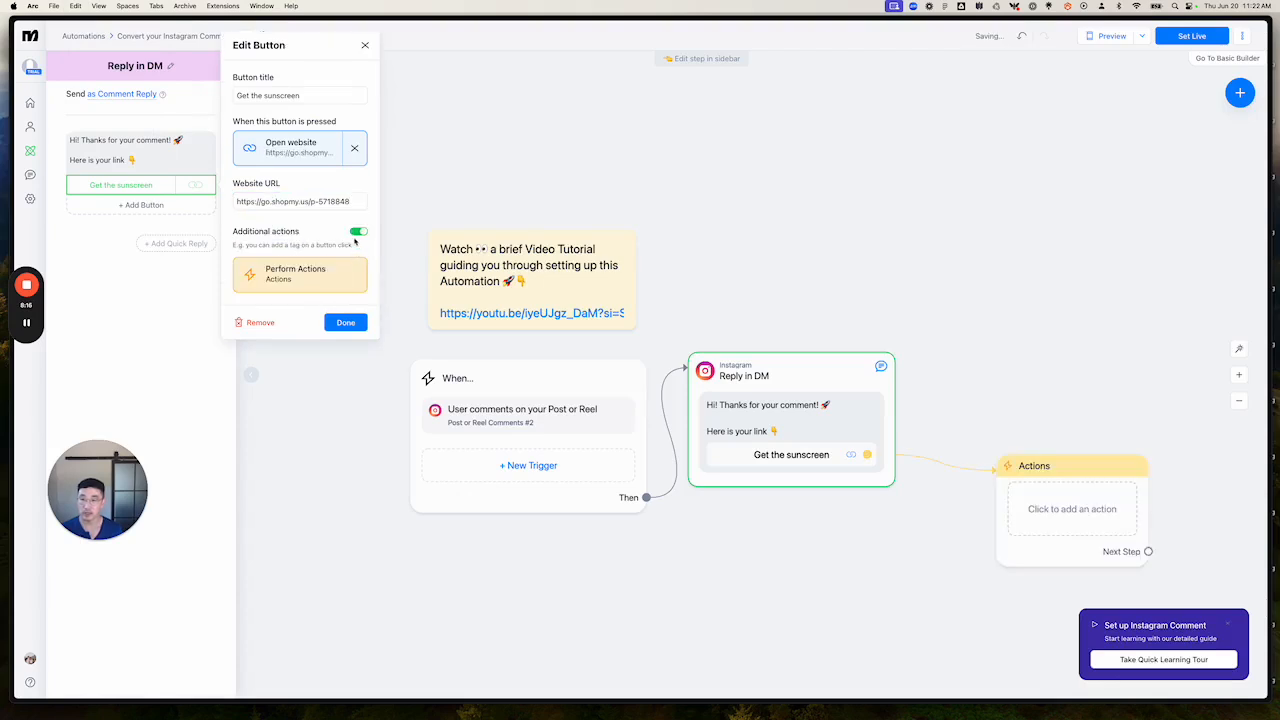
pyautogui.click(356, 234)
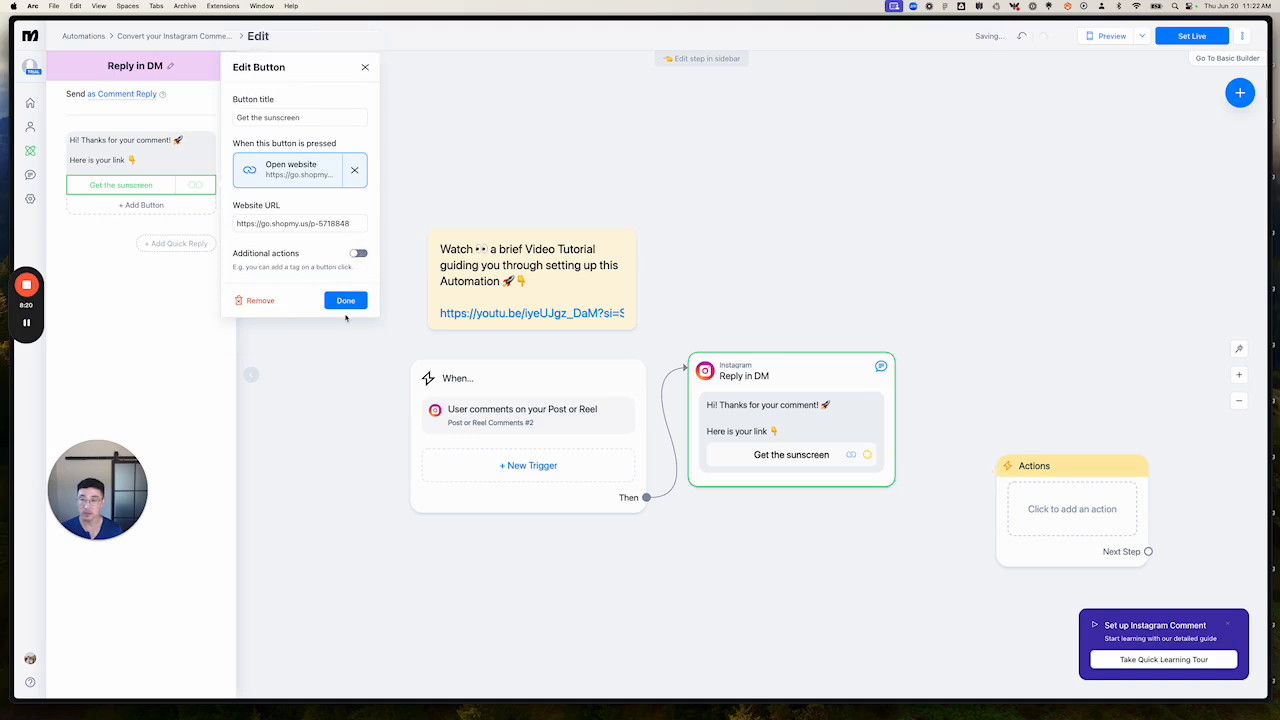
pyautogui.click(345, 301)
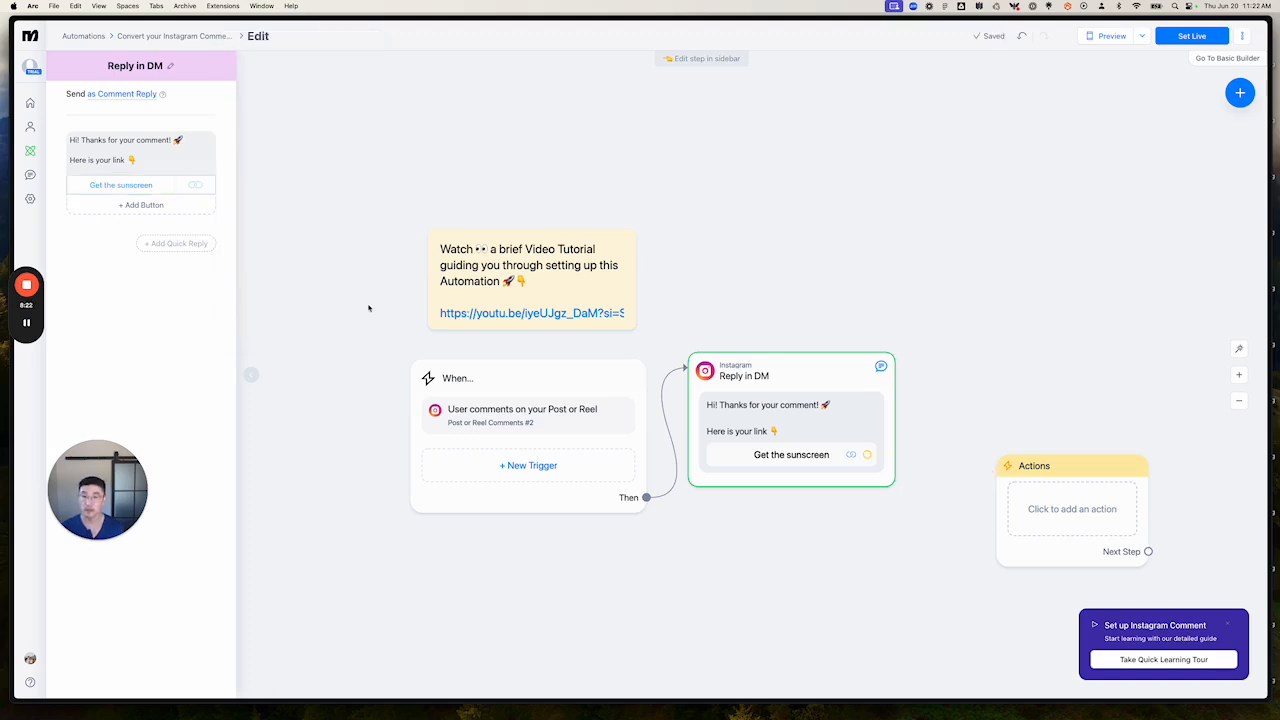
pyautogui.click(368, 306)
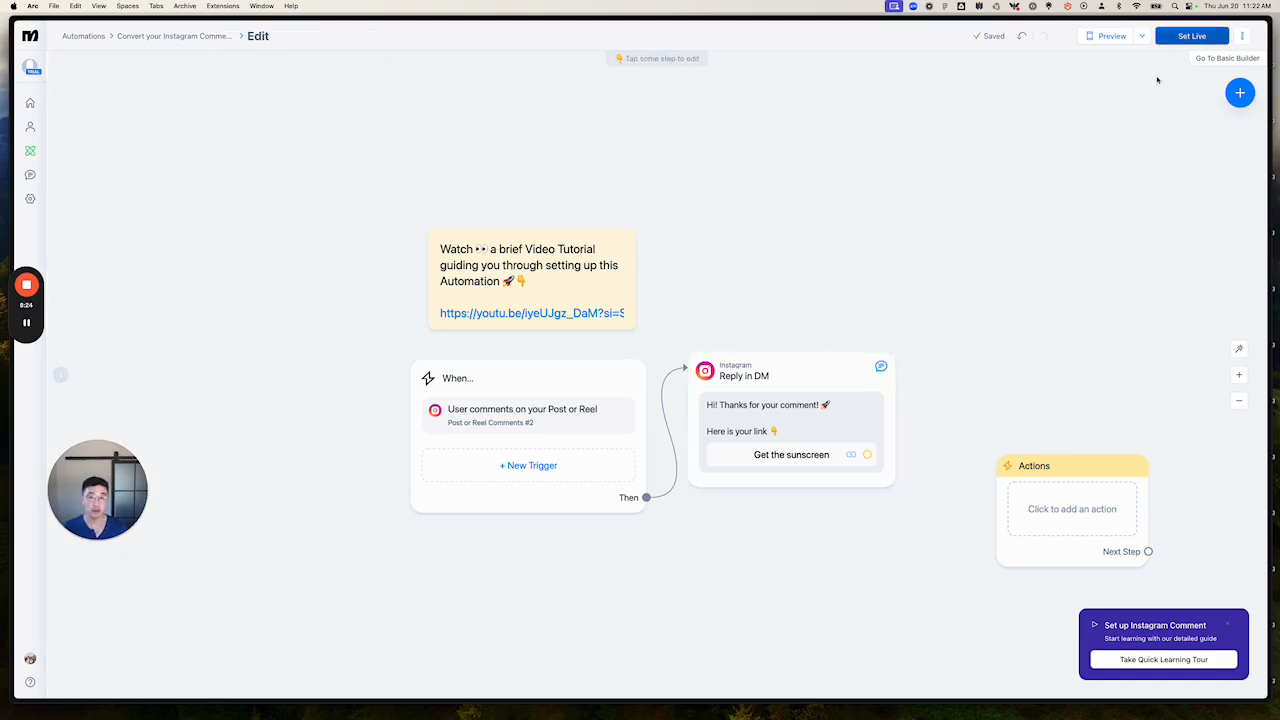
# Review the Reply in DM message and the comment trigger's post, keywords and public replies
pyautogui.click(767, 431)
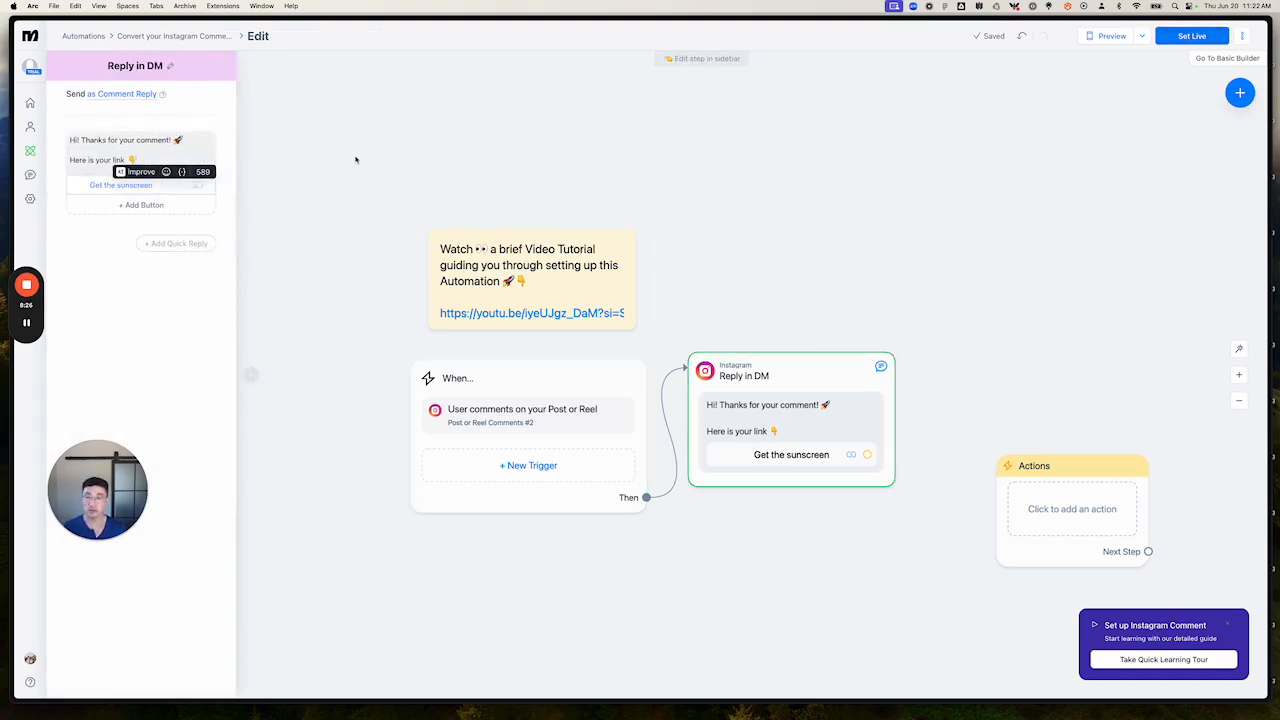
pyautogui.click(354, 157)
pyautogui.click(538, 412)
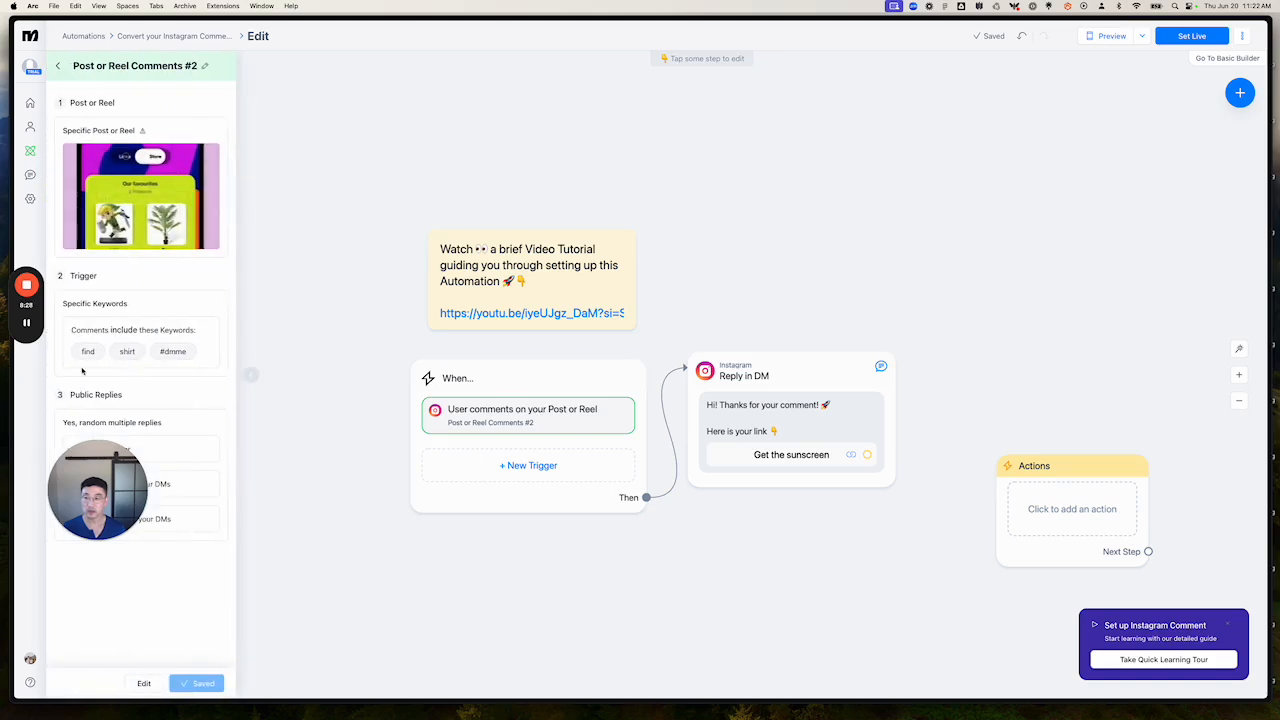
pyautogui.click(347, 354)
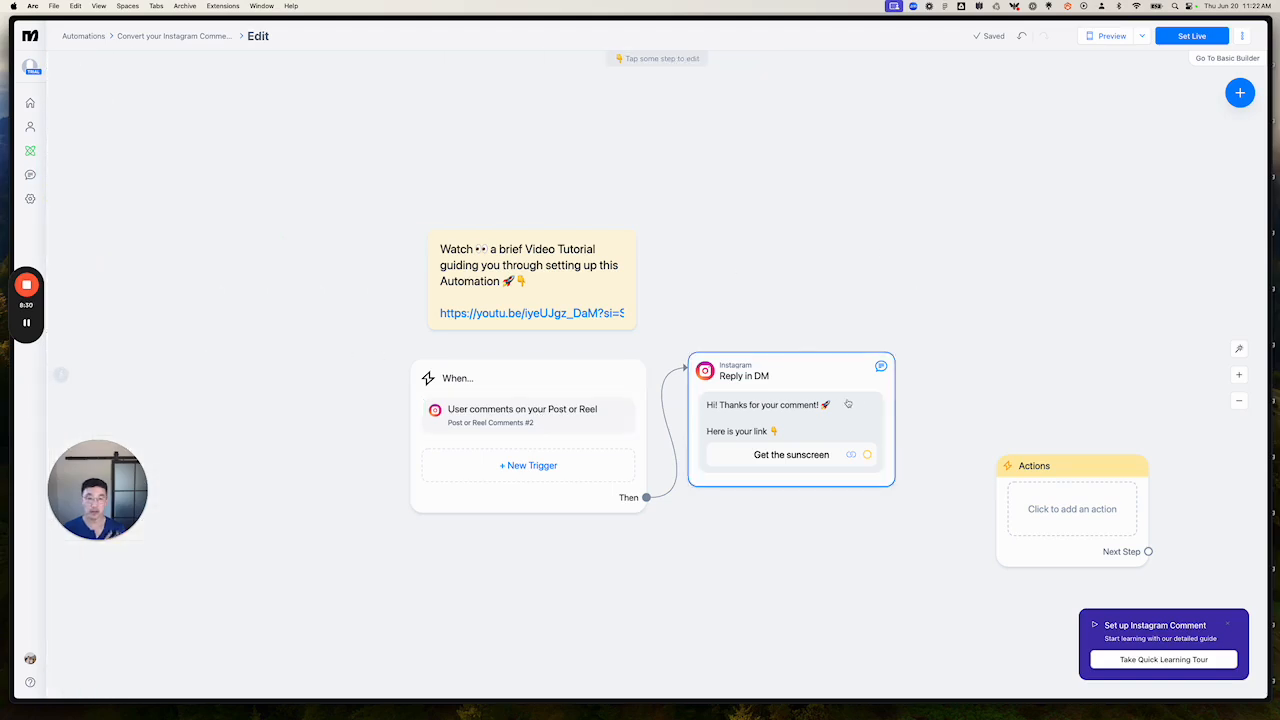
# Remove the empty Actions step from the flow and set the automation live
pyautogui.click(1192, 37)
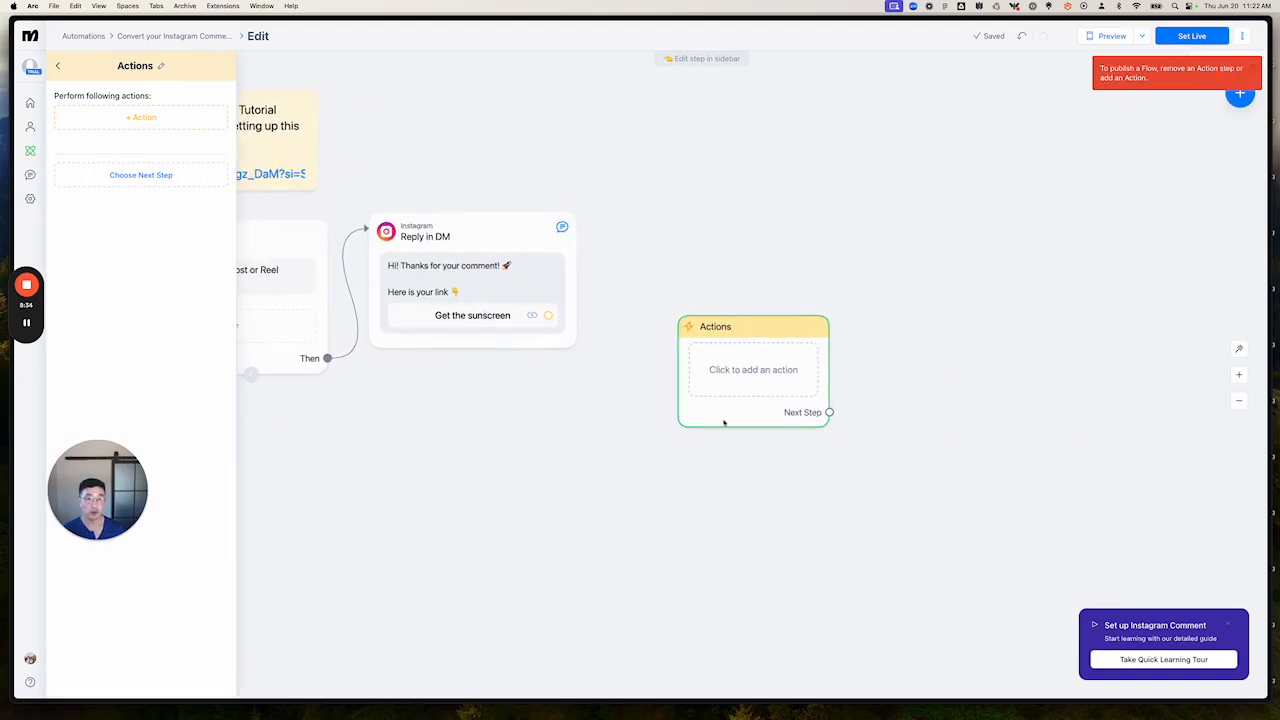
pyautogui.click(756, 299)
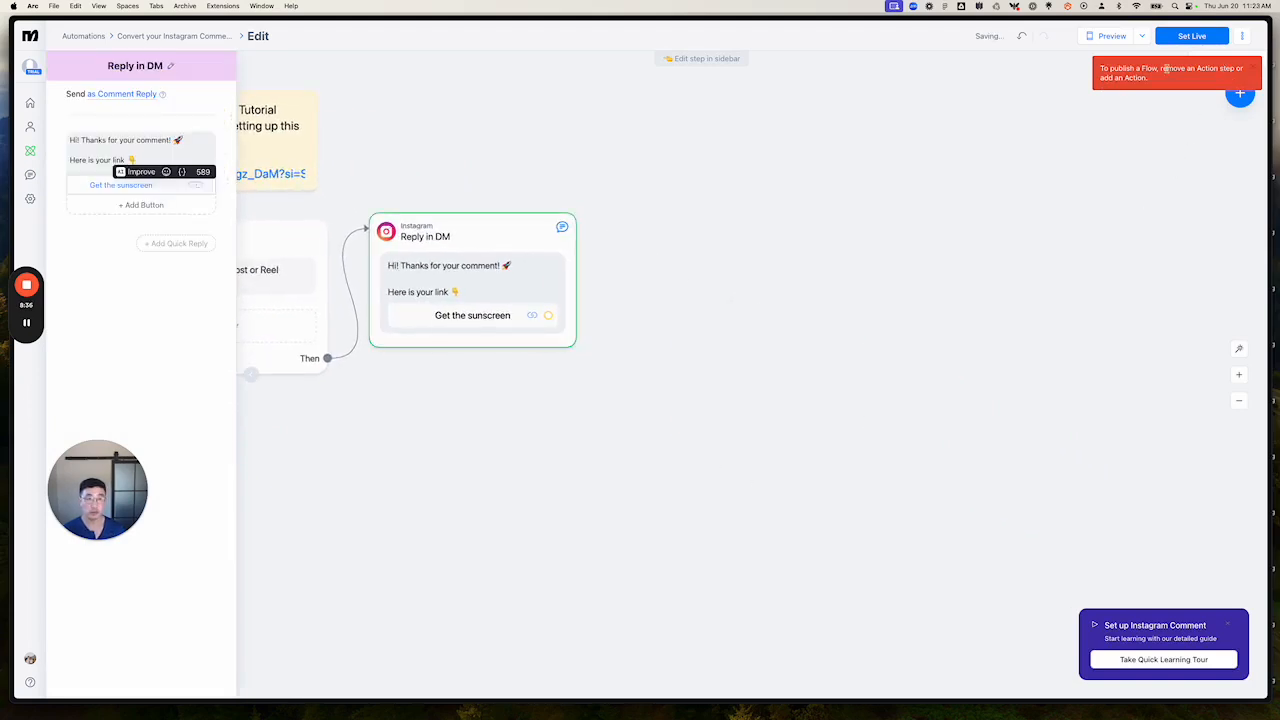
pyautogui.click(1190, 37)
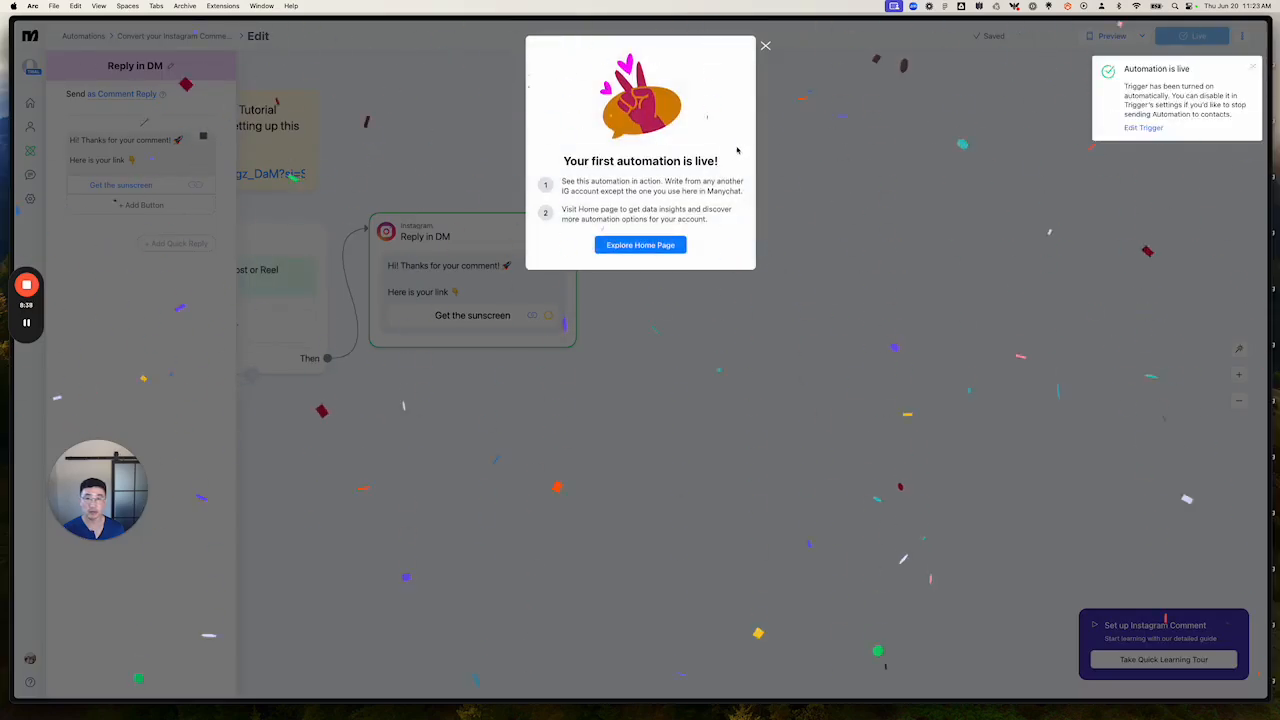
pyautogui.click(765, 46)
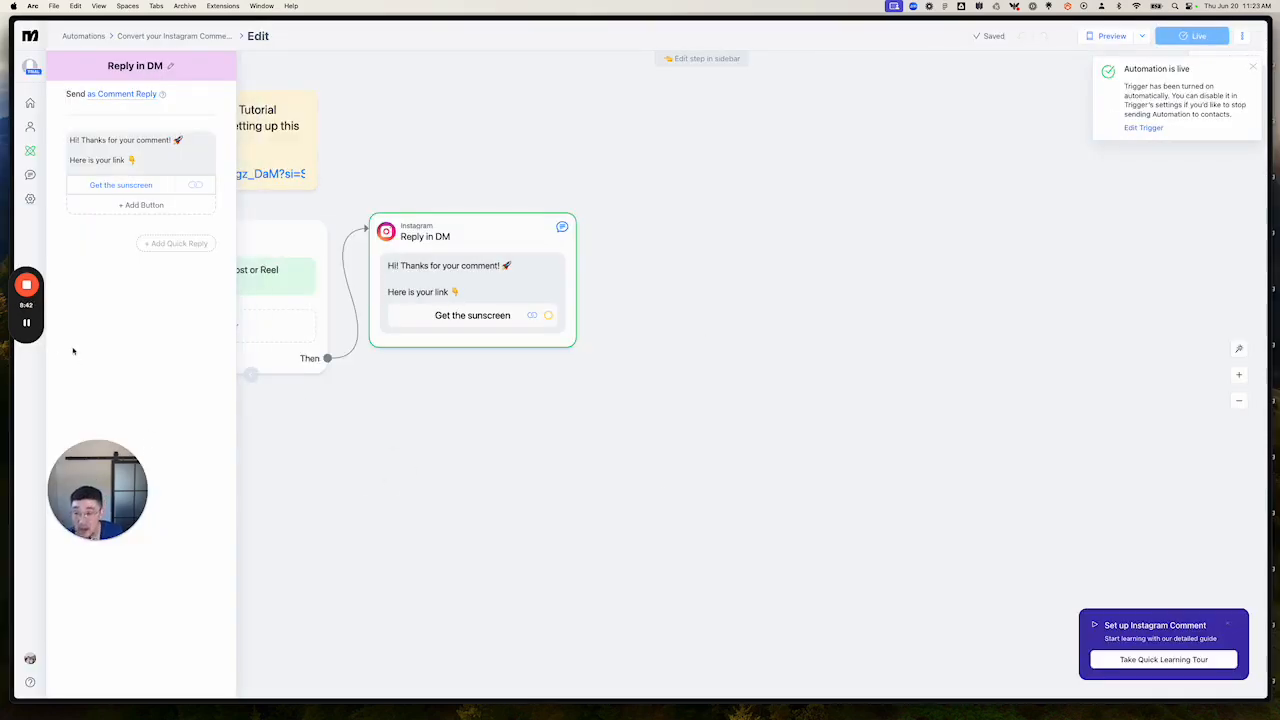
pyautogui.click(28, 324)
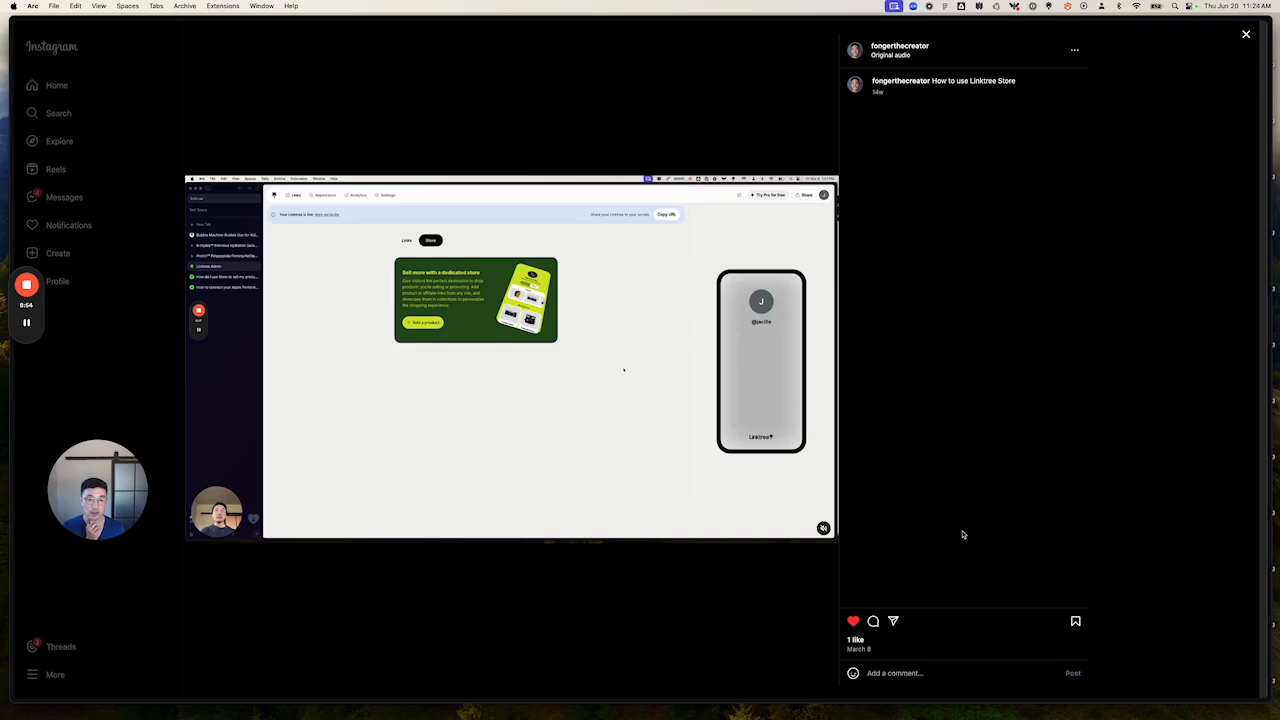
# Switch to Manychat, open the published Convert your Instagram Comments into Sales automation and check the comment trigger's keywords
pyautogui.click(877, 676)
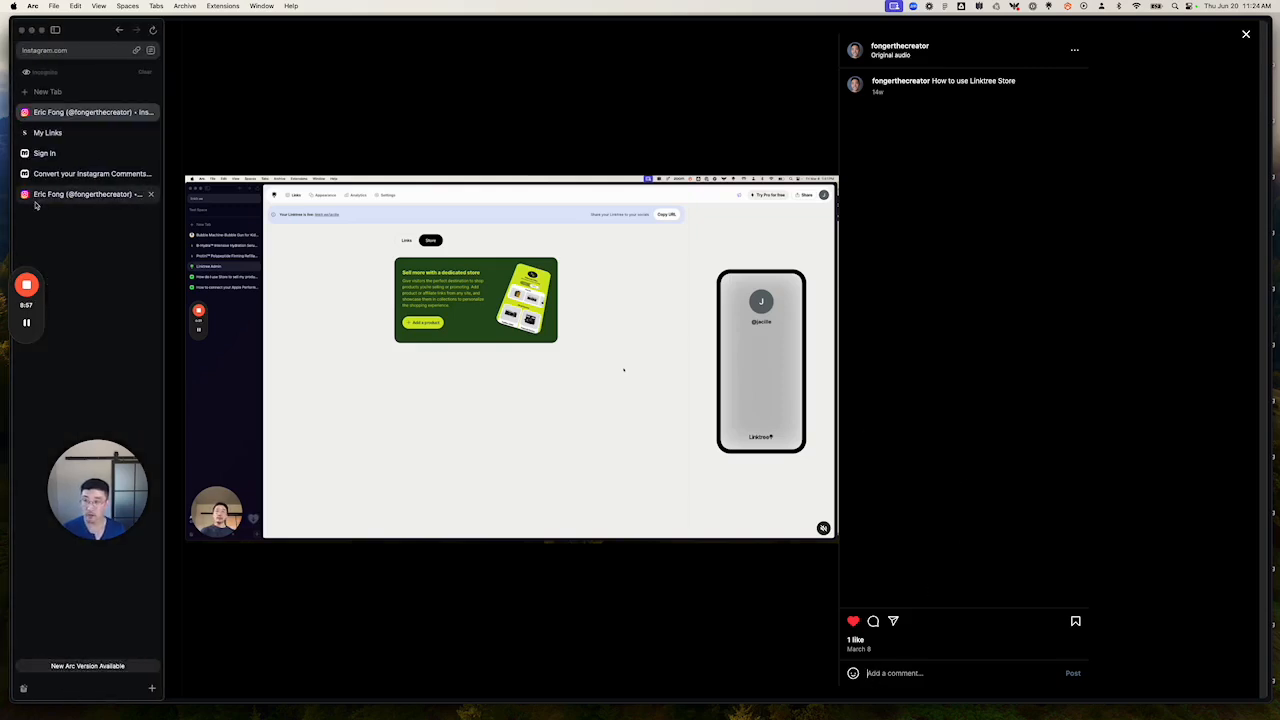
pyautogui.click(55, 176)
pyautogui.hscroll(-5, 510, 443)
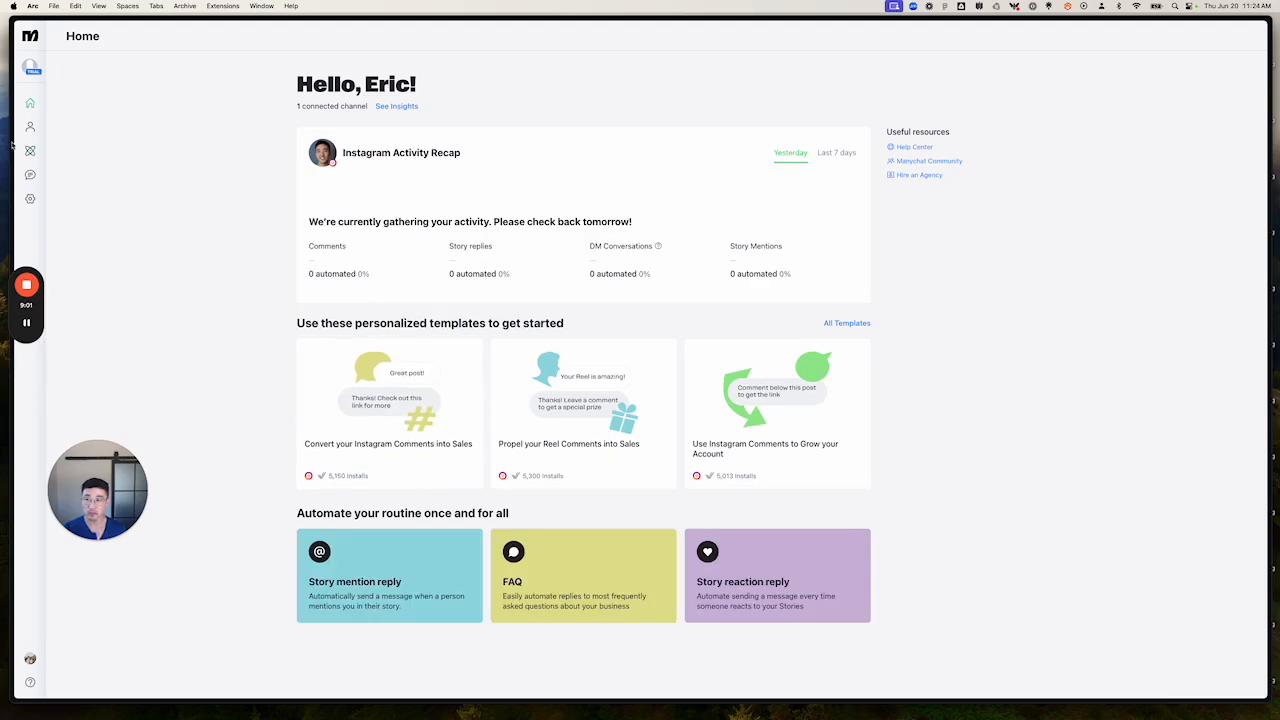
pyautogui.click(30, 150)
pyautogui.click(505, 249)
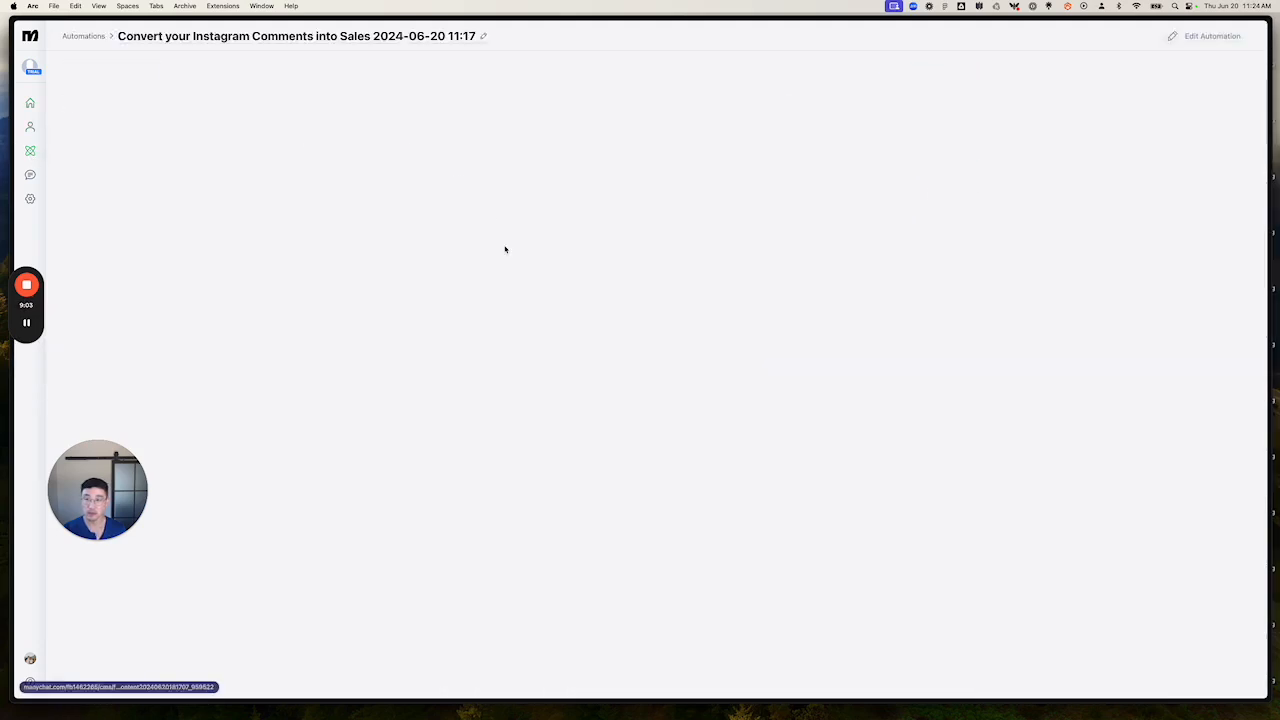
pyautogui.click(556, 443)
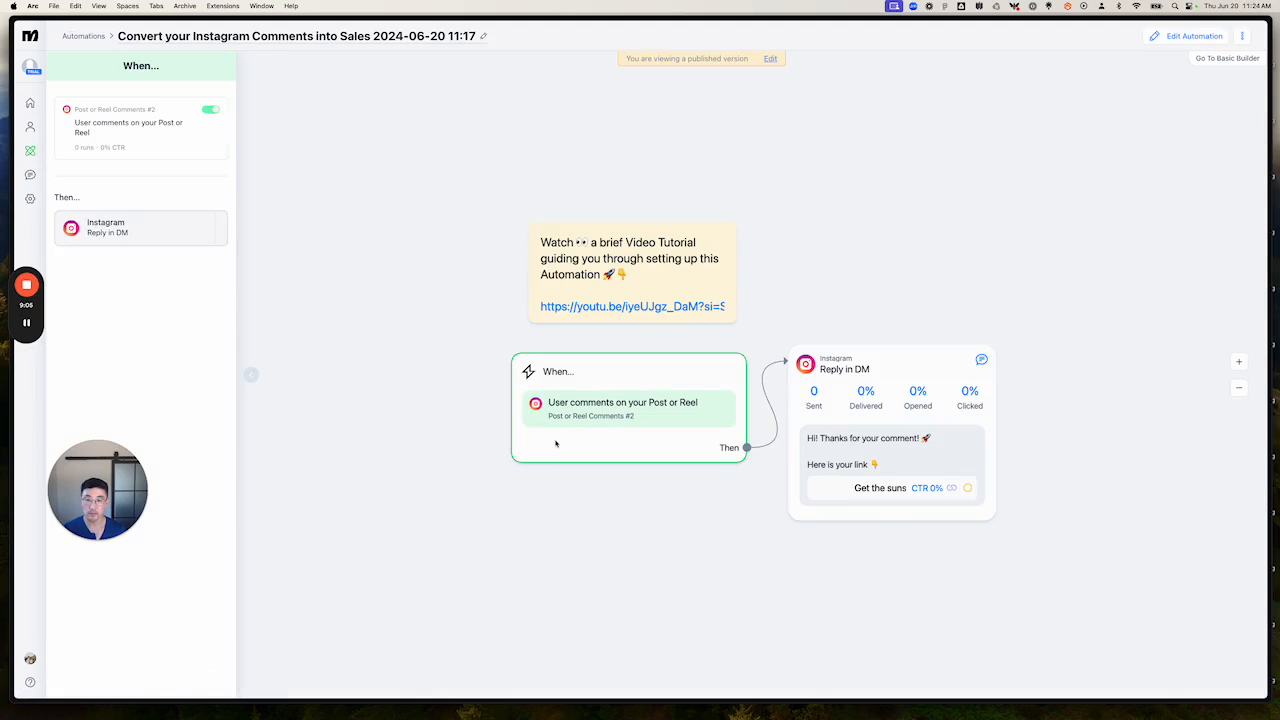
pyautogui.click(132, 148)
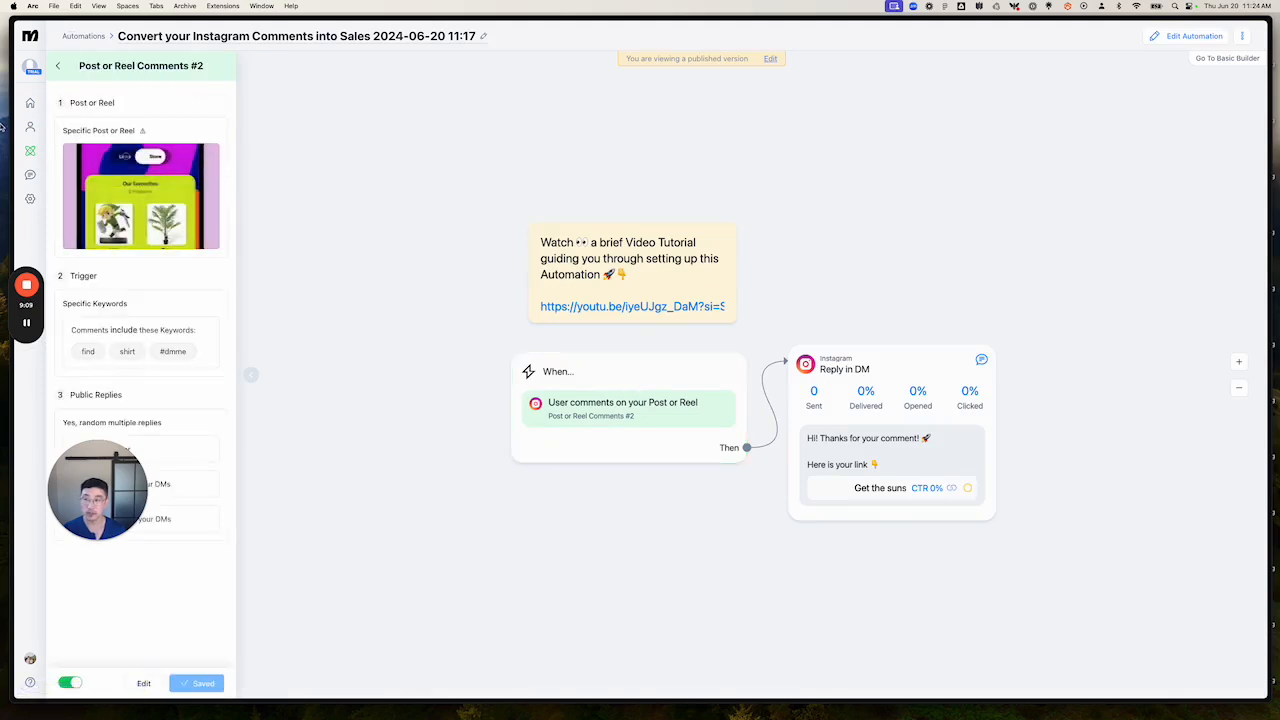
# Switch to Instagram and post the comment "i like that shirt" on the "How to use Linktree Store" post
pyautogui.moveTo(2, 125)
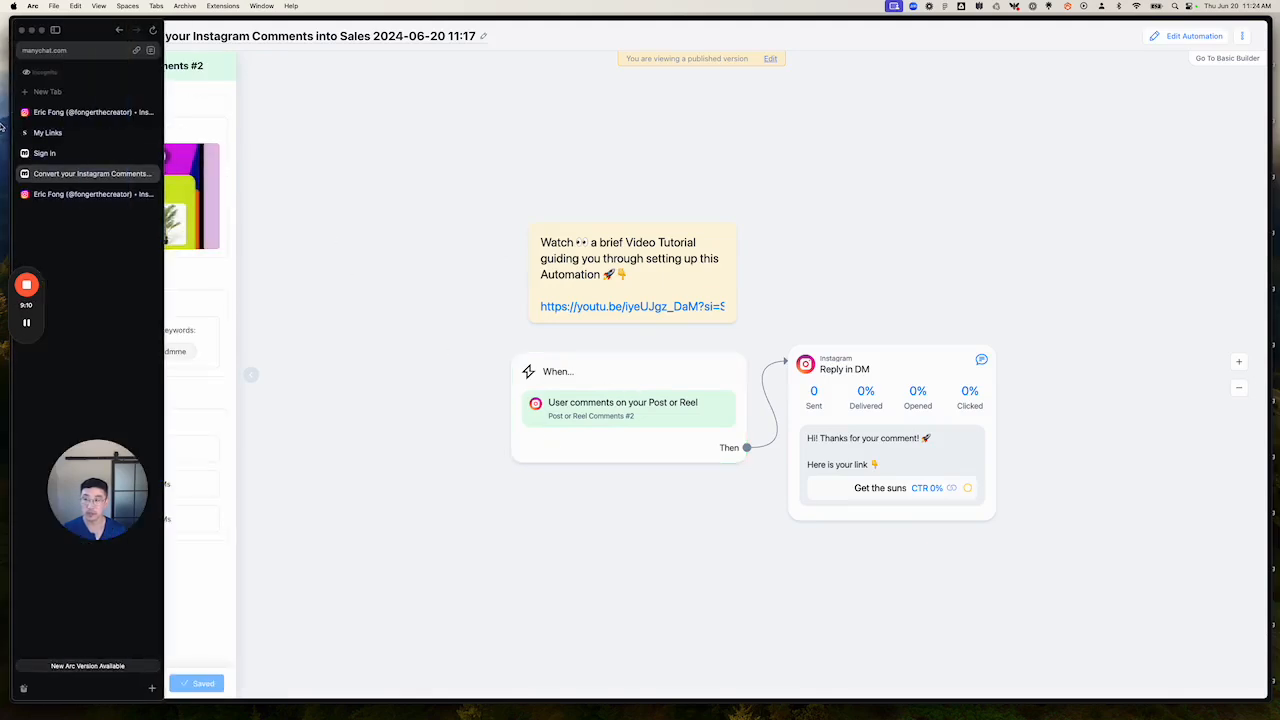
pyautogui.click(94, 118)
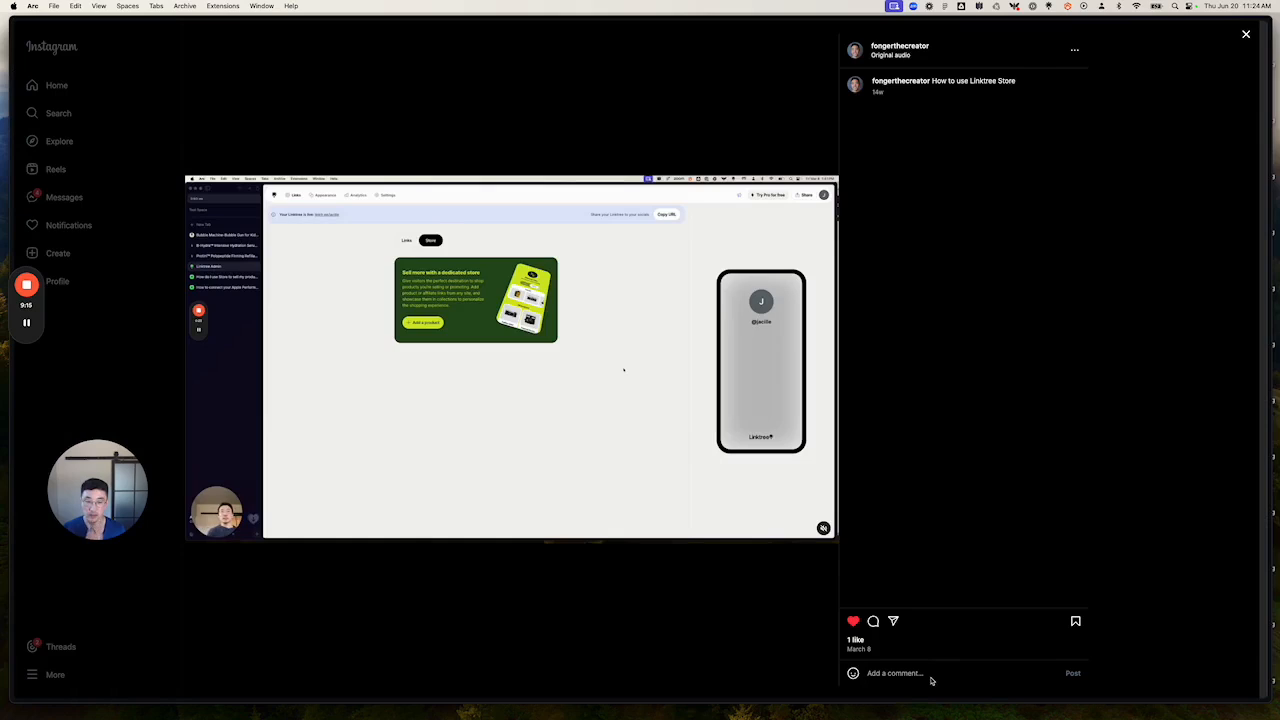
pyautogui.write('Ihirt')
pyautogui.press('super+a')
pyautogui.write('I like that shirt')
pyautogui.click(1073, 675)
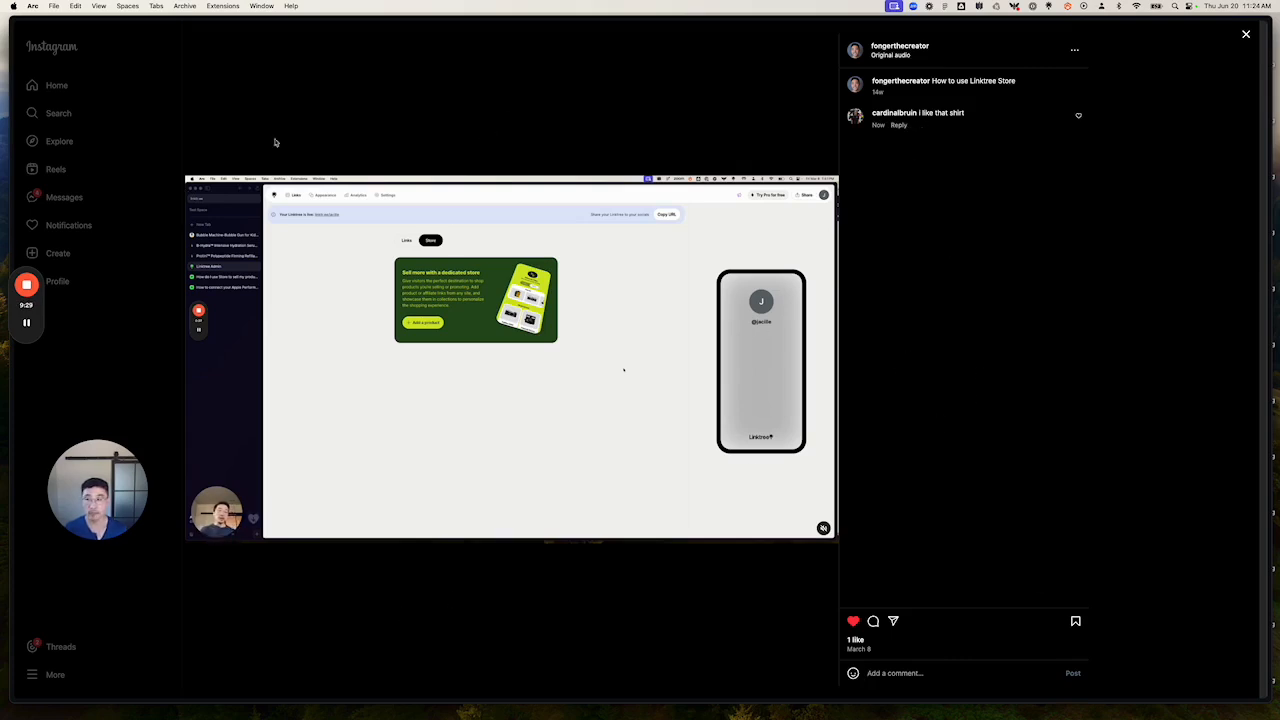
# Examine the automated reply and its sender in the commenting account's Instagram direct messages
pyautogui.moveTo(20, 332)
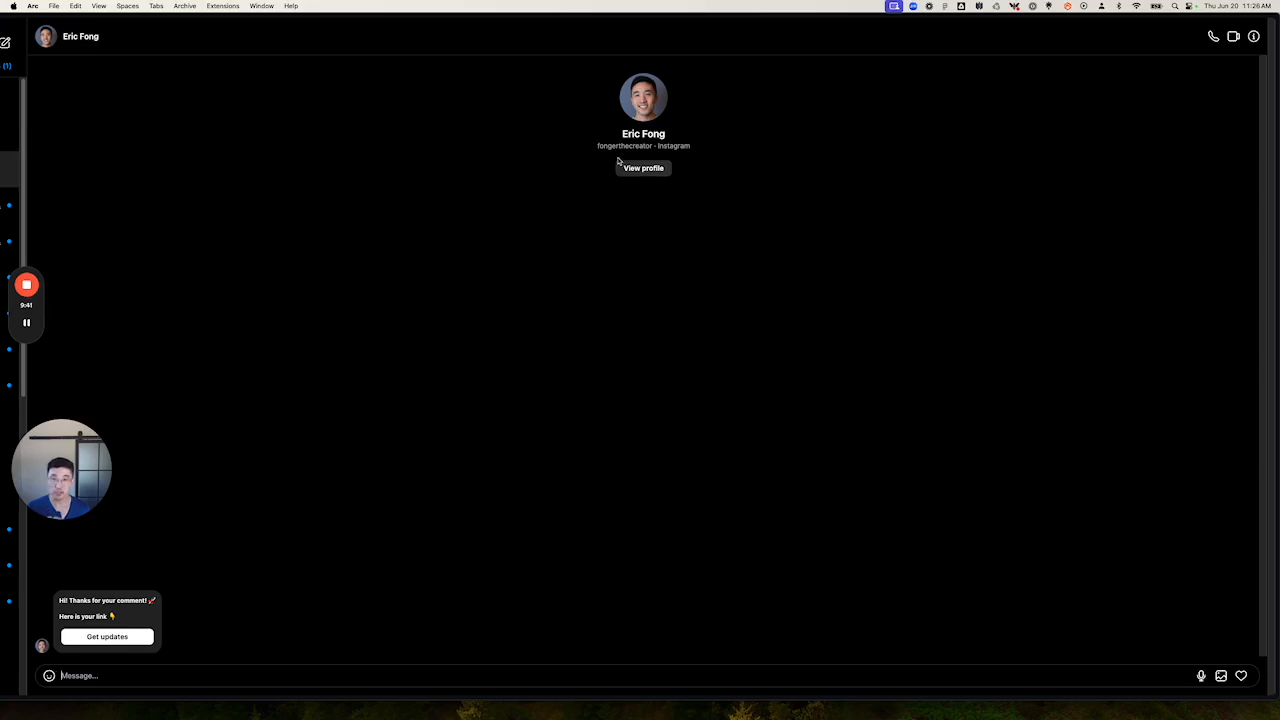
pyautogui.moveTo(596, 145)
pyautogui.mouseDown()
pyautogui.moveTo(655, 148)
pyautogui.moveTo(606, 146)
pyautogui.mouseUp()
pyautogui.click(652, 148)
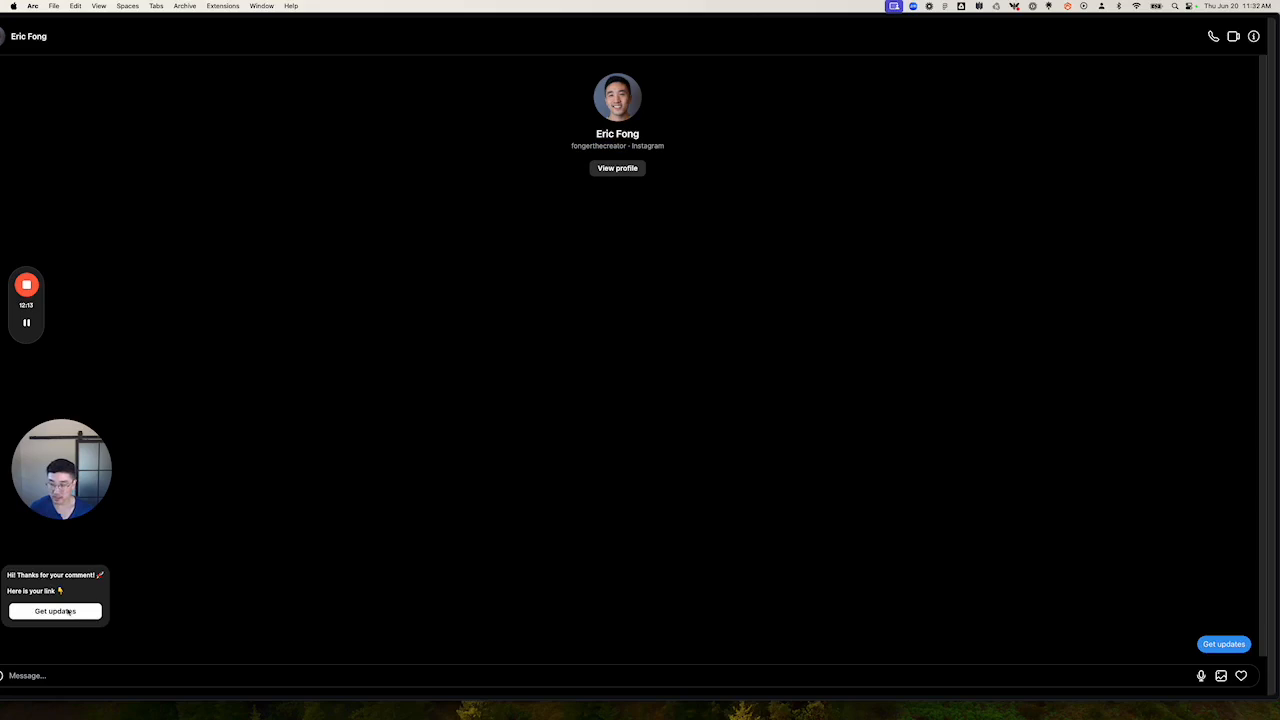